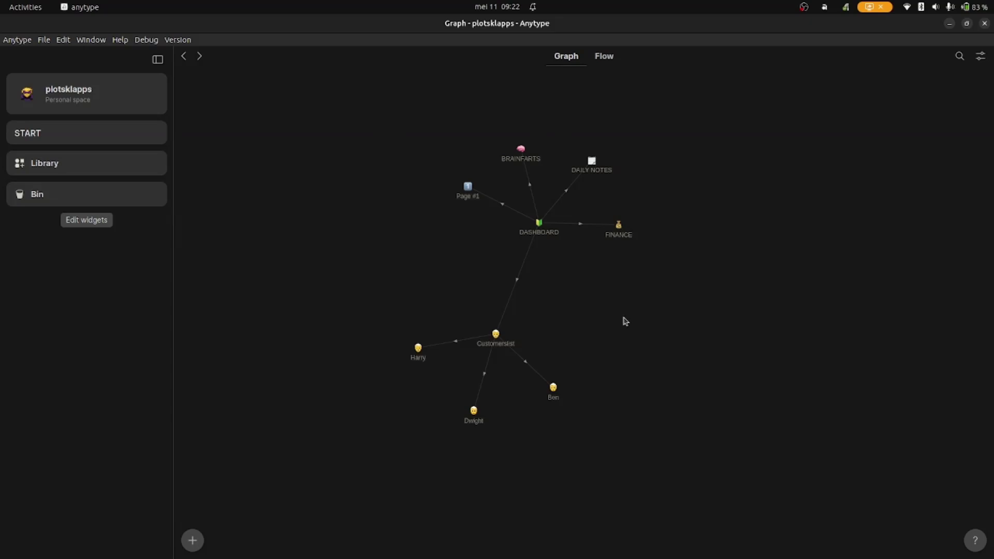
# Step: Open the DASHBOARD page from the graph and go to its list of linked pages
pyautogui.moveTo(540, 224)
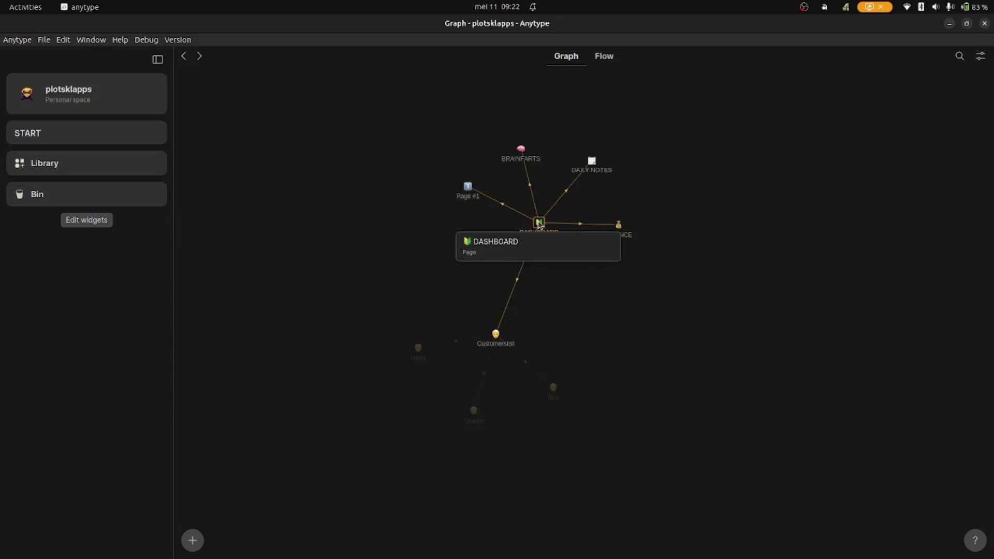
pyautogui.moveTo(523, 150)
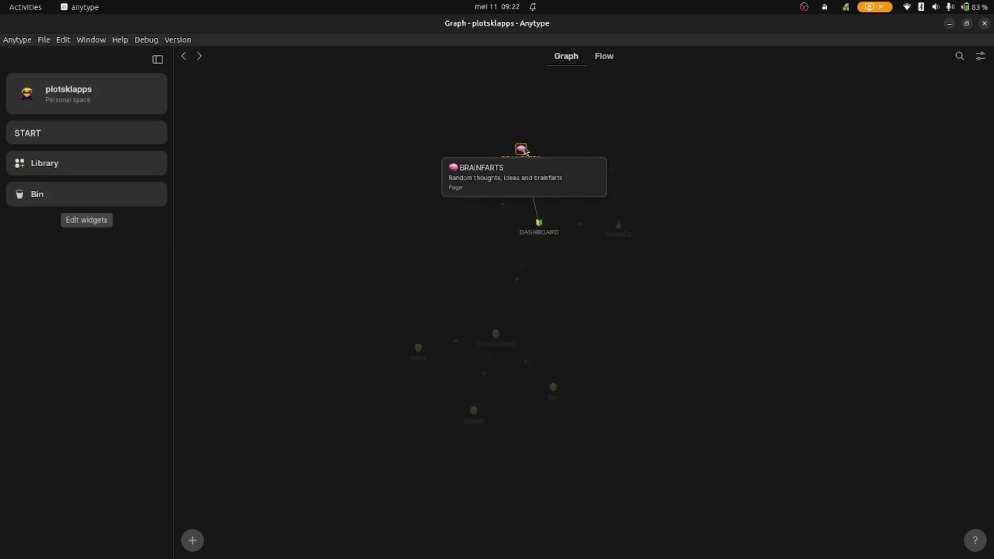
pyautogui.click(539, 223)
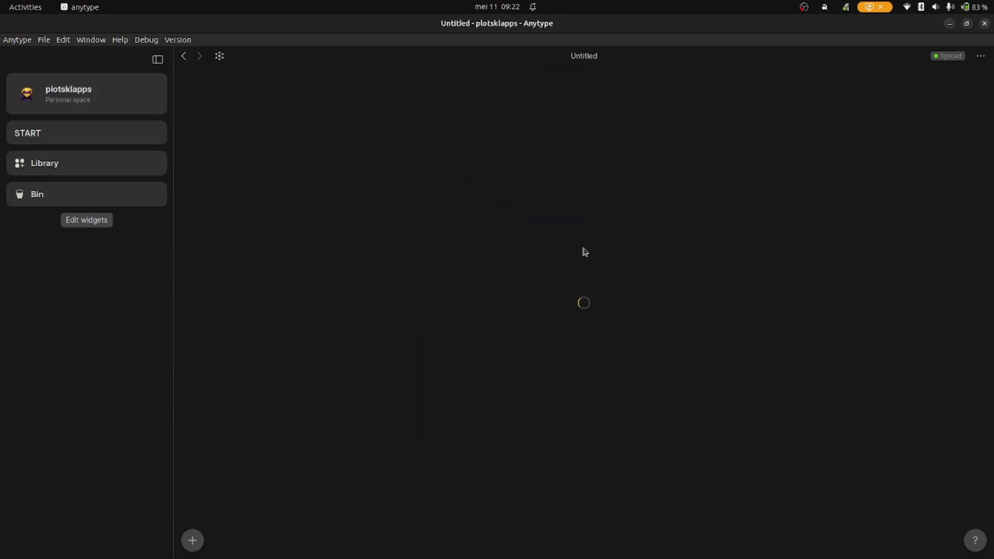
pyautogui.scroll(-3, 334, 440)
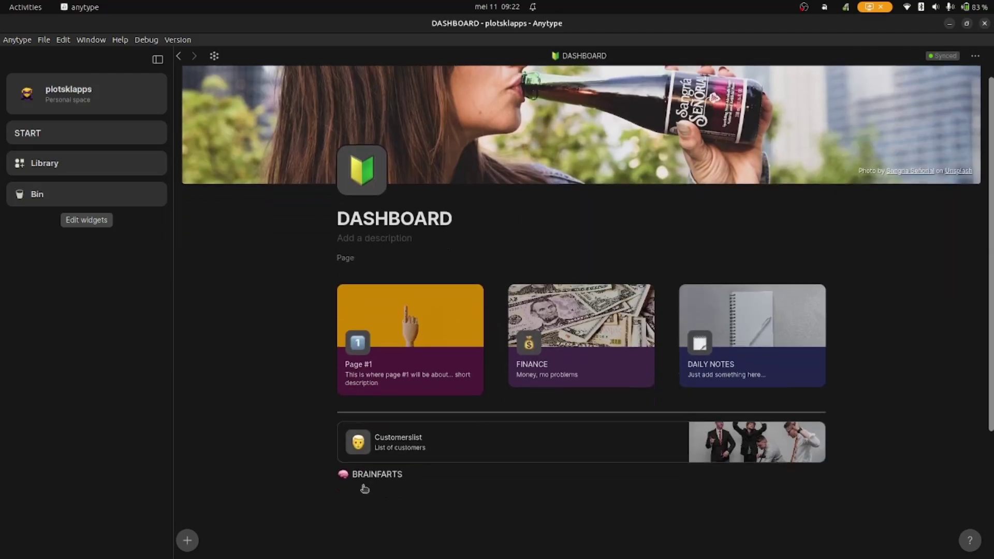
# Step: Display the BRAINFARTS link on the dashboard as a card with a medium icon, its cover and its description relation
pyautogui.click(334, 441)
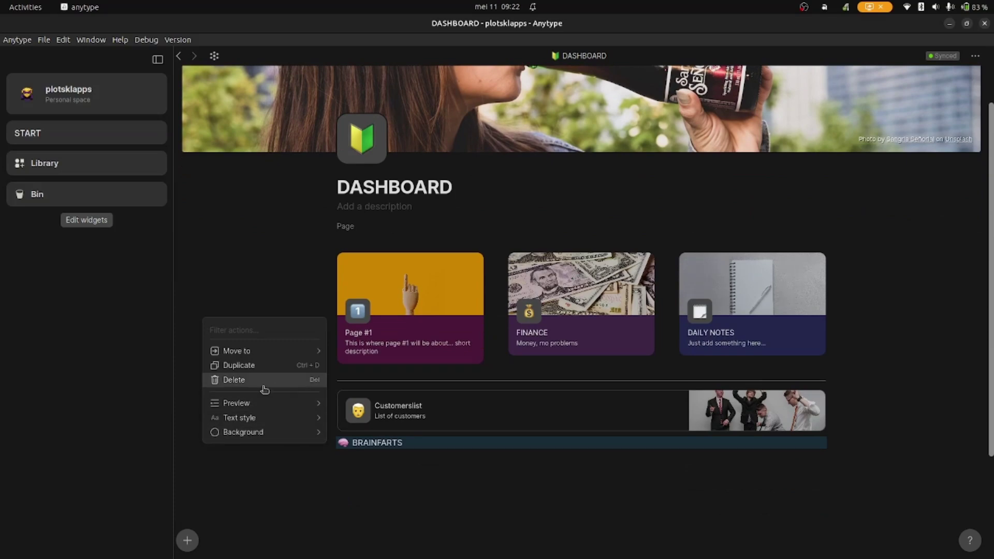
pyautogui.moveTo(283, 401)
pyautogui.moveTo(366, 371)
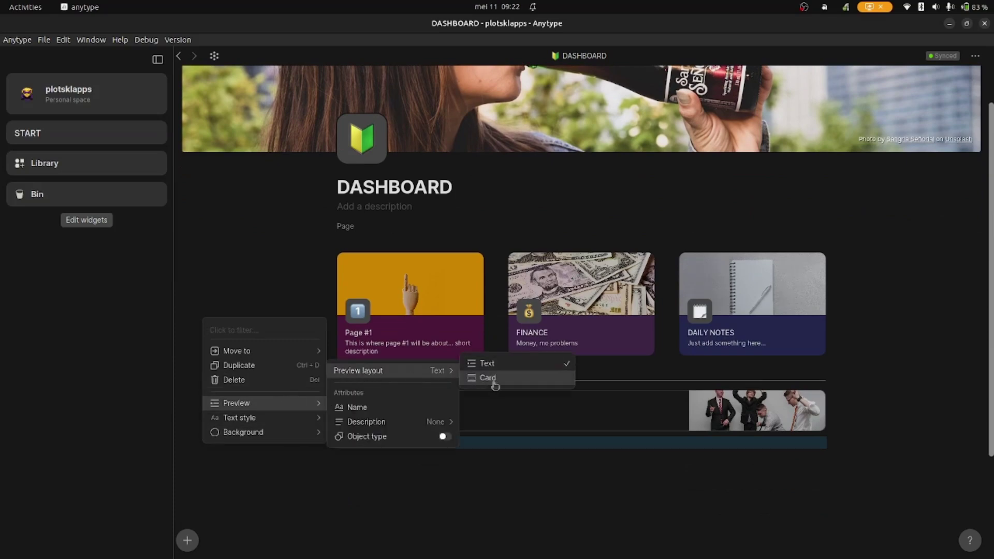
pyautogui.click(492, 384)
pyautogui.moveTo(453, 376)
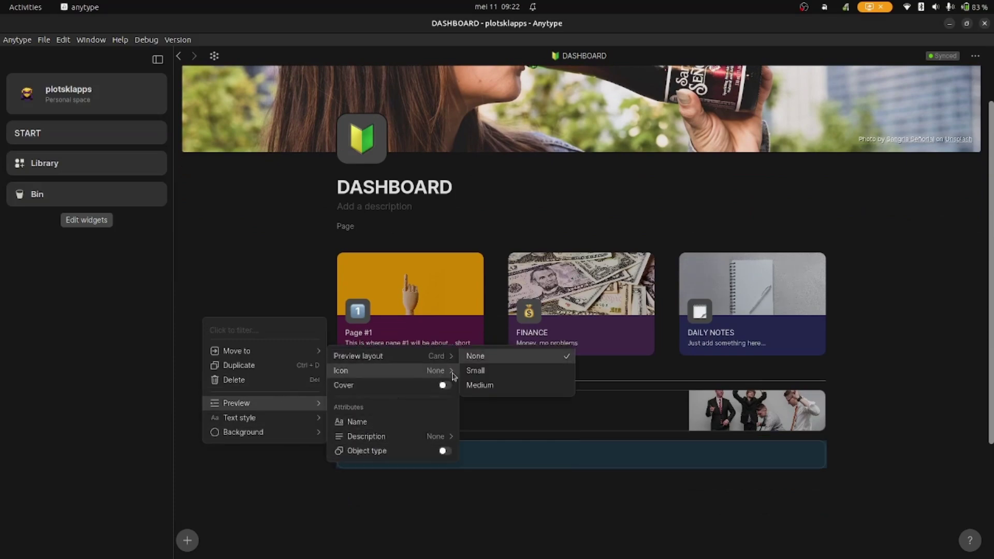
pyautogui.click(517, 385)
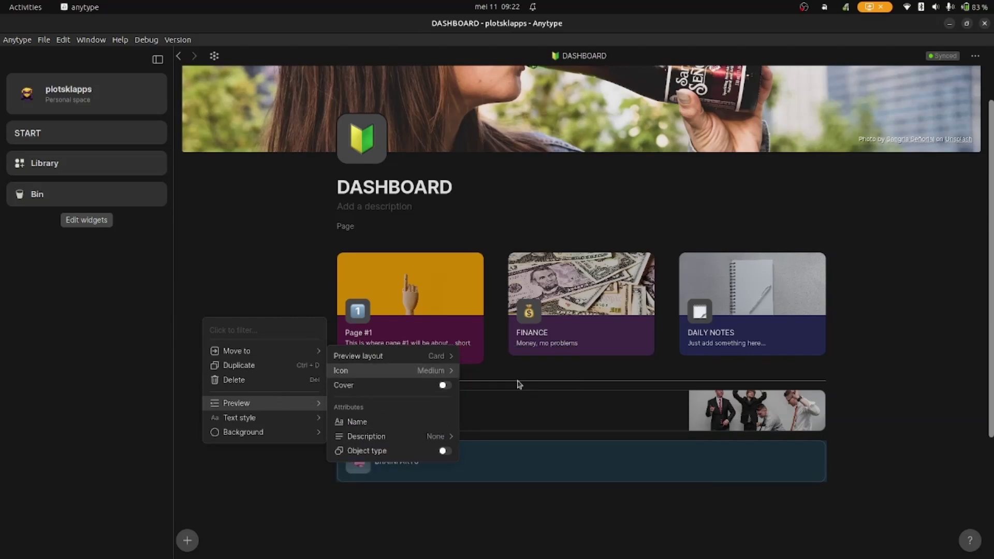
pyautogui.click(444, 385)
pyautogui.moveTo(445, 436)
pyautogui.click(476, 441)
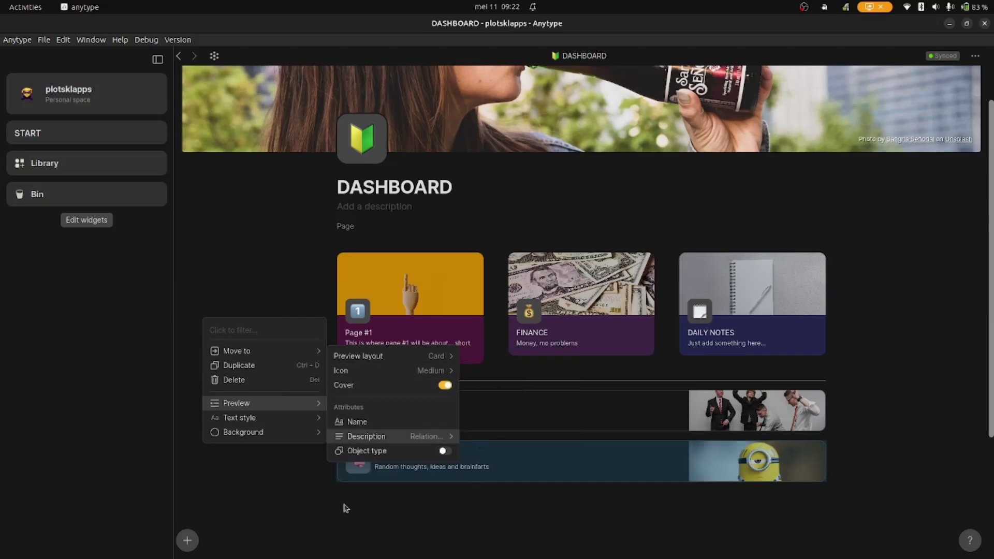
# Step: Move the BRAINFARTS card into the row of cards beside DAILY NOTES and open its page
pyautogui.click(308, 505)
pyautogui.moveTo(317, 456); pyautogui.dragTo(831, 311)
pyautogui.click(735, 320)
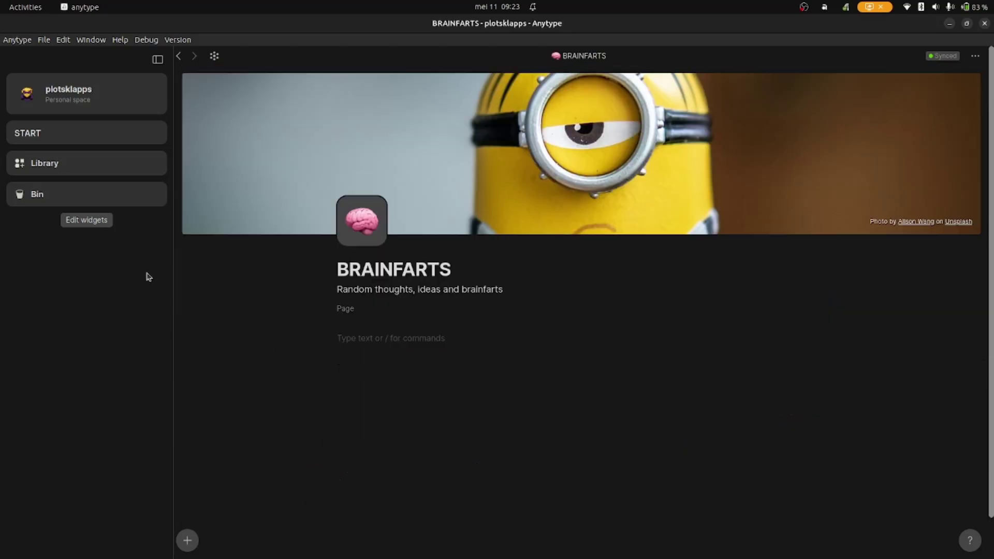
# Step: Search the library's types for "idea" and open the existing Idea type
pyautogui.click(47, 165)
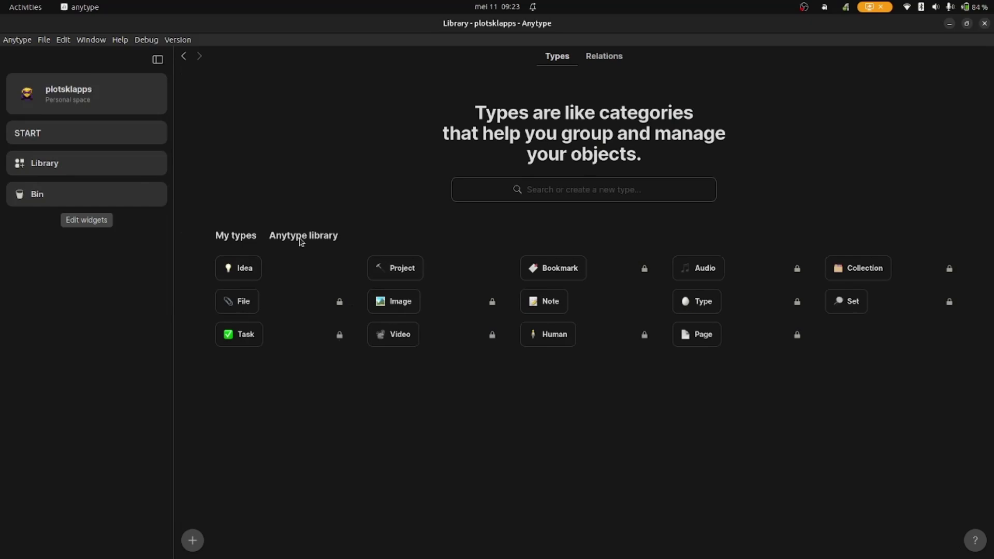
pyautogui.click(302, 237)
pyautogui.click(577, 200)
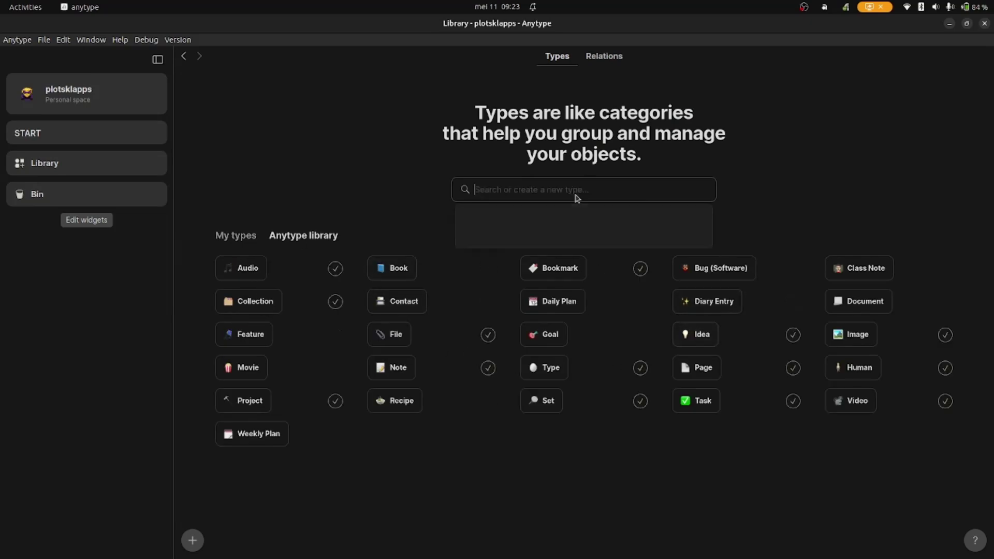
pyautogui.write('idea')
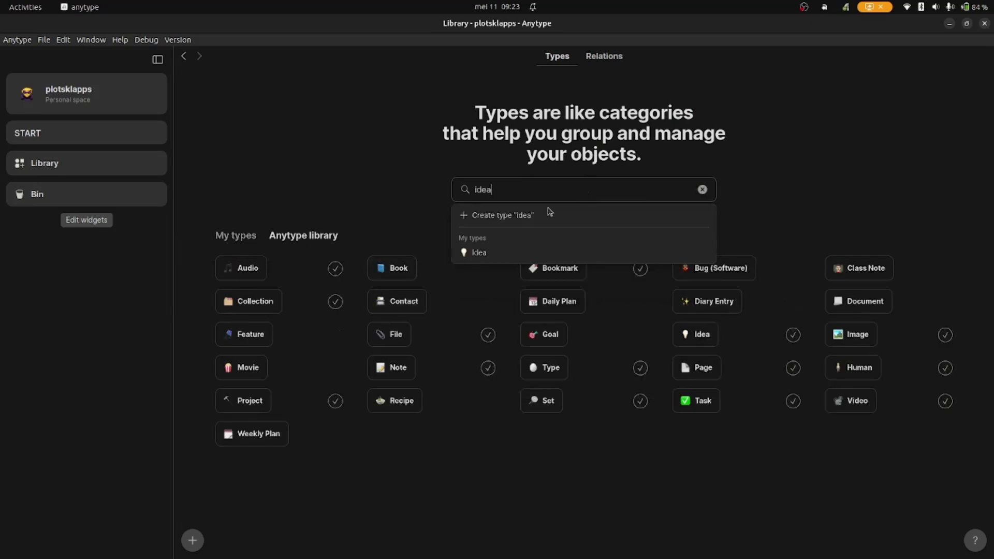
pyautogui.click(506, 252)
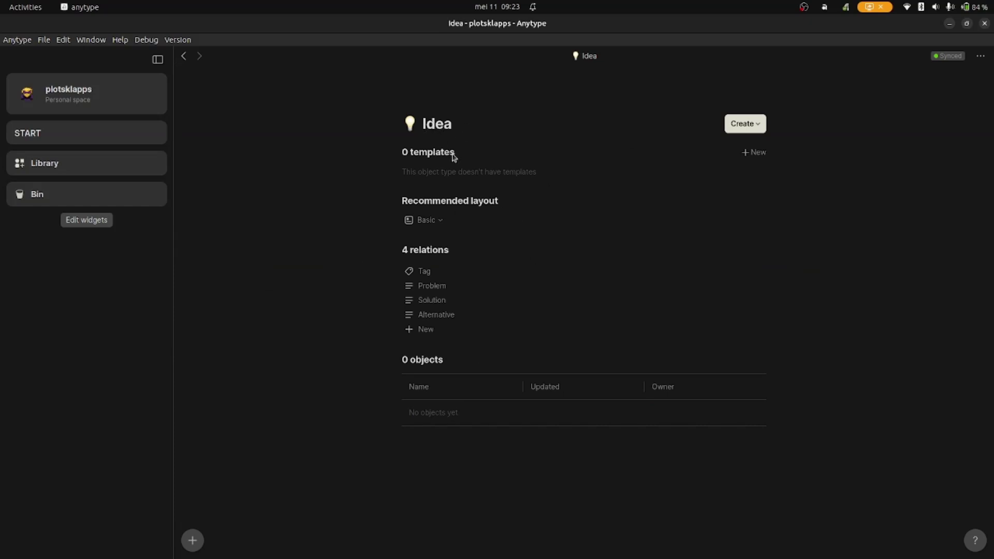
# Step: Create a new template for the Idea type named "Random Idea" and give it a light bulb icon
pyautogui.click(754, 157)
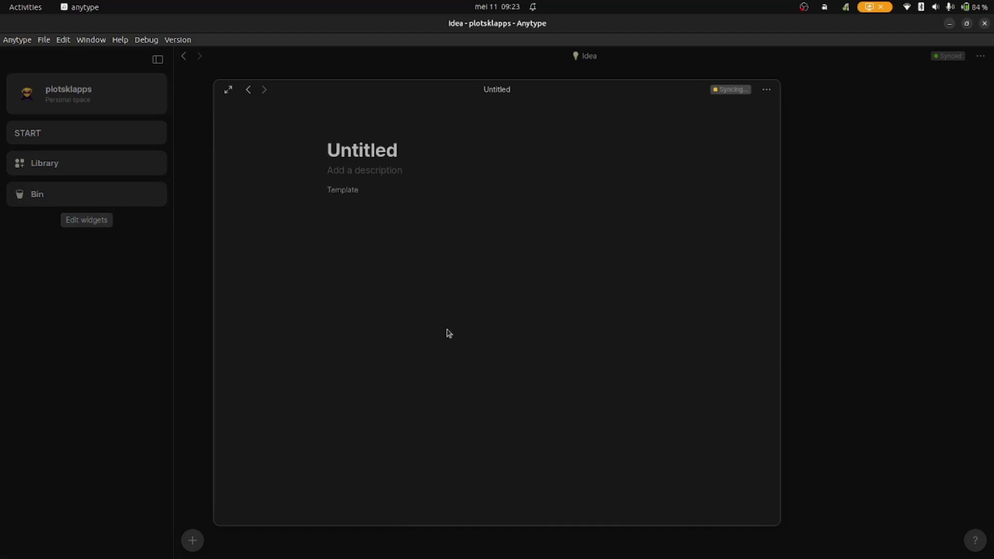
pyautogui.write('Random Idea')
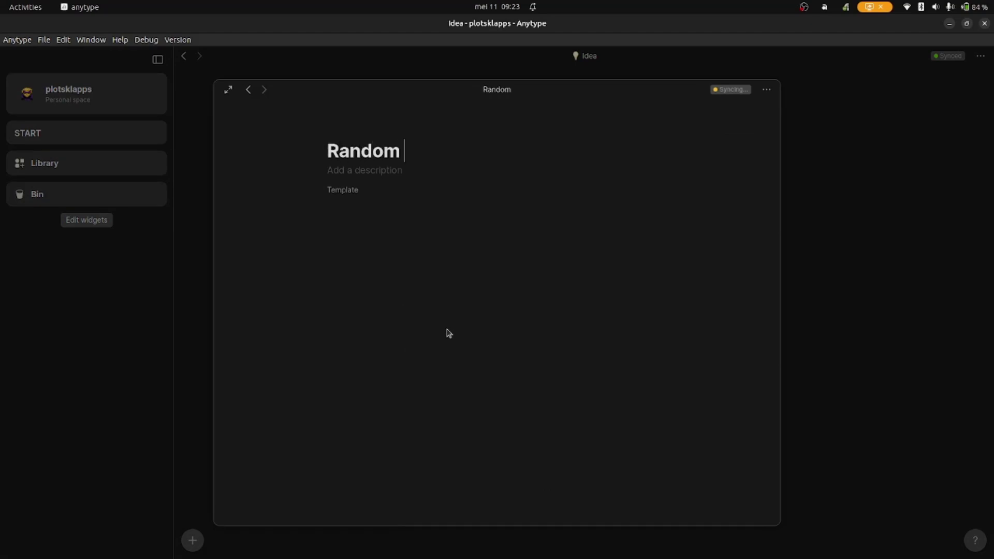
pyautogui.moveTo(336, 150)
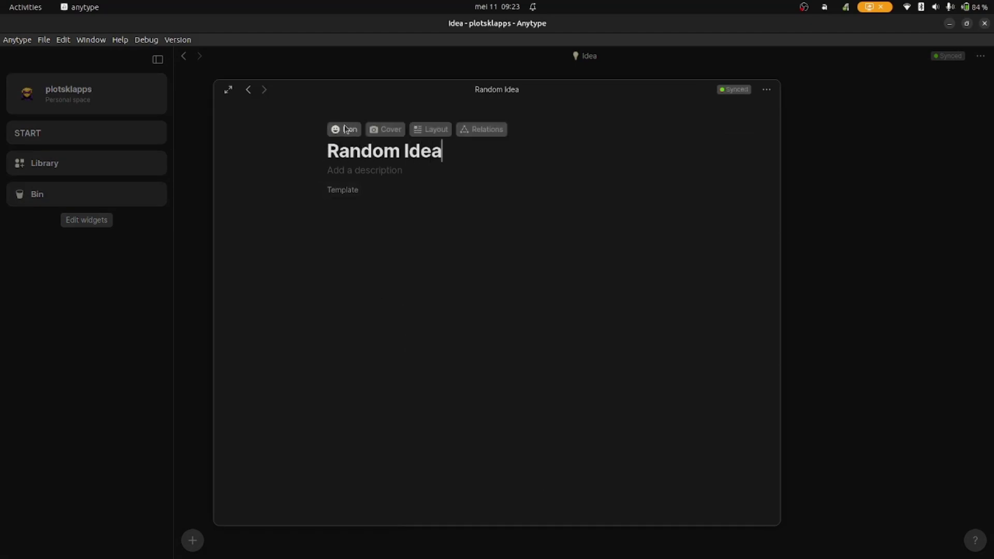
pyautogui.click(343, 129)
pyautogui.click(344, 215)
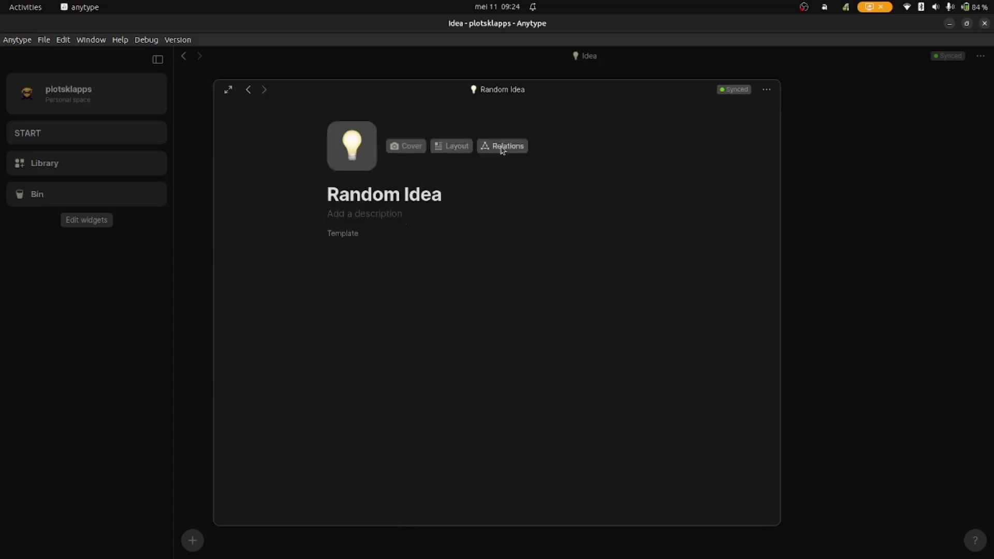
# Step: Remove Object type from the template's featured relations and feature the Tag relation
pyautogui.click(502, 148)
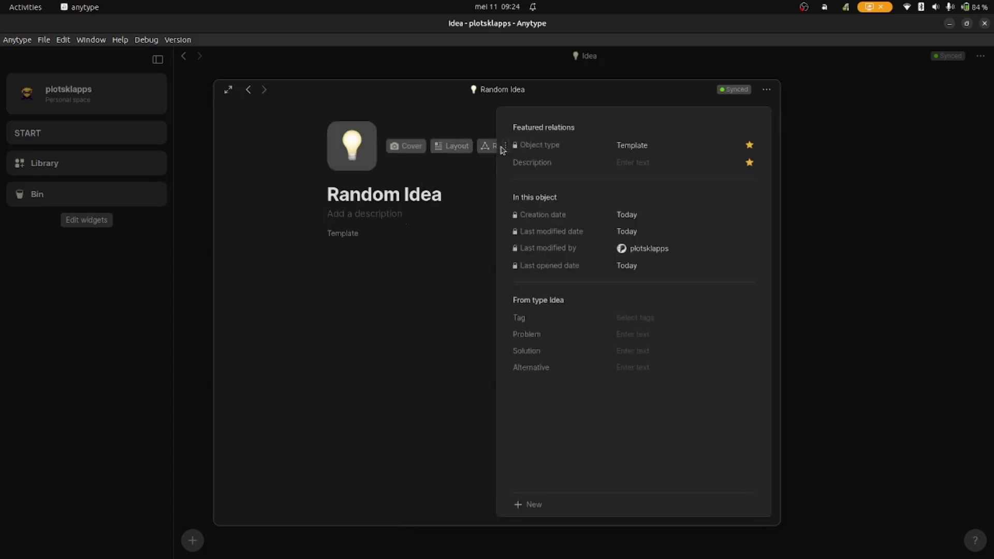
pyautogui.click(749, 145)
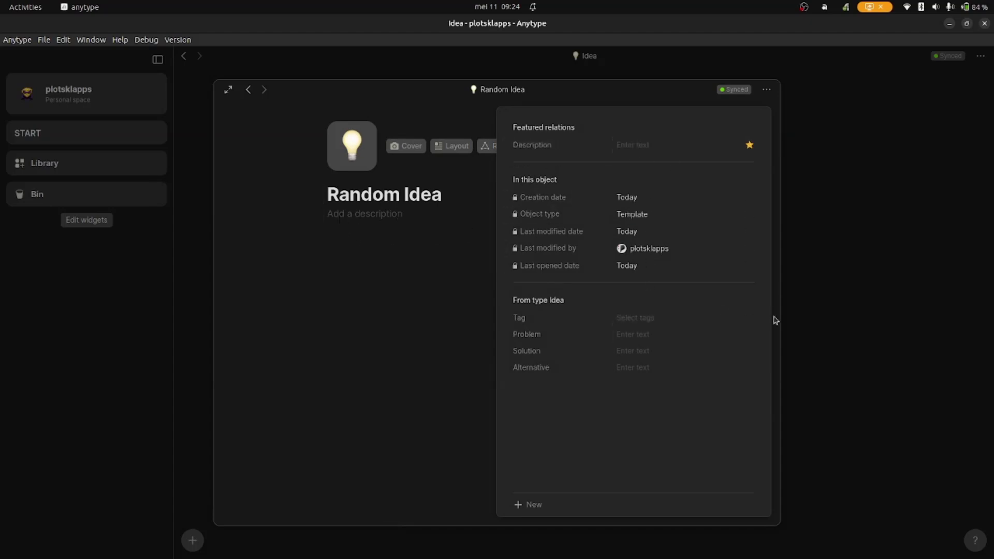
pyautogui.click(750, 318)
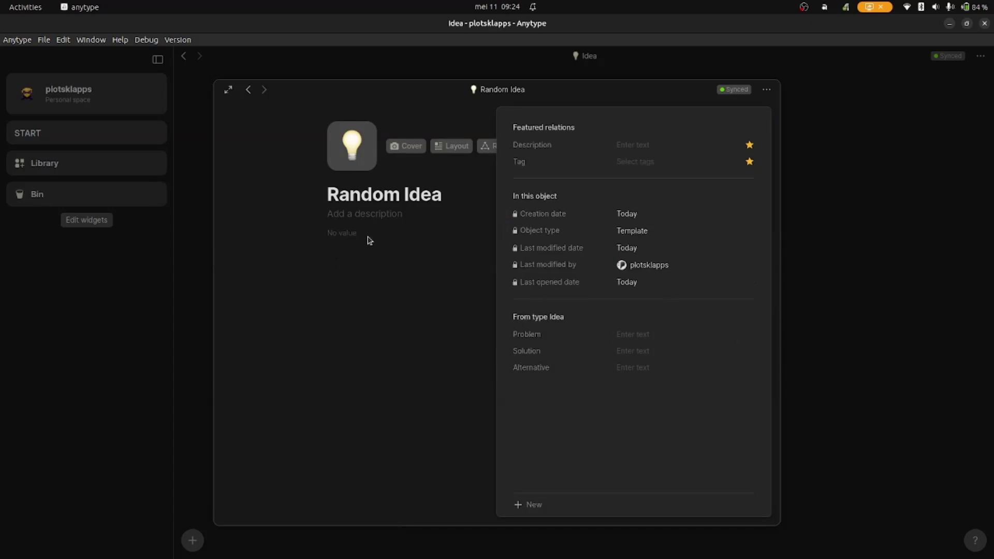
# Step: Insert the Creation date relation into the body of the Random Idea template
pyautogui.click(409, 257)
pyautogui.write('/rel')
pyautogui.press('Down')
pyautogui.press('Down')
pyautogui.press('Down')
pyautogui.press('Down')
pyautogui.press('Return')
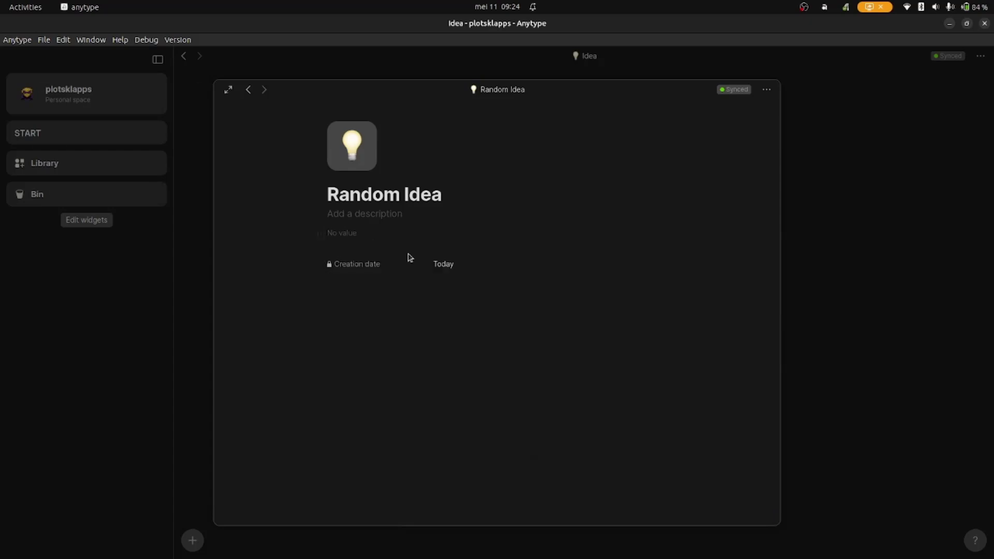
# Step: Insert the Last modified by relation on the line below Creation date
pyautogui.click(352, 285)
pyautogui.write('/')
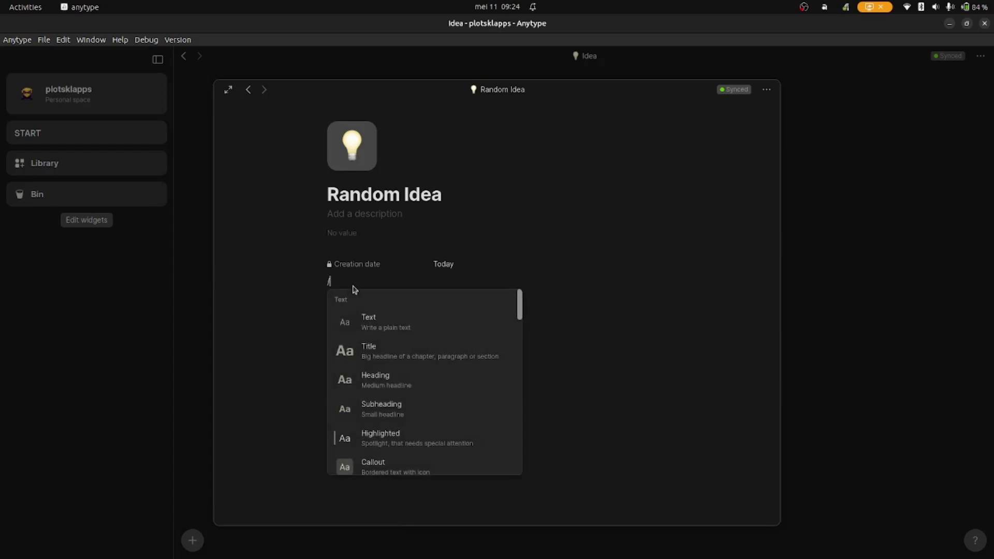
pyautogui.write('rel')
pyautogui.press('Down')
pyautogui.press('Down')
pyautogui.press('Down')
pyautogui.press('Down')
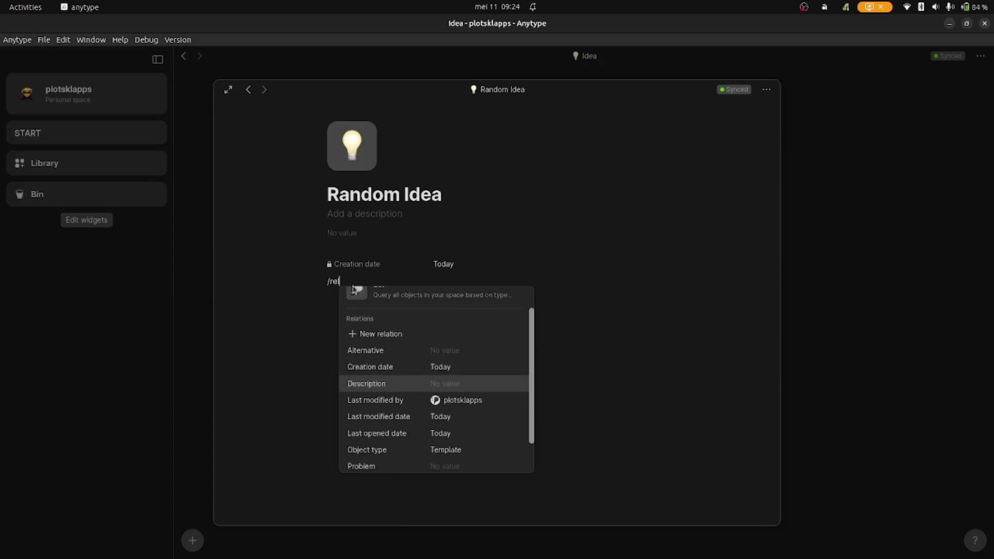
pyautogui.press('Down')
pyautogui.press('Return')
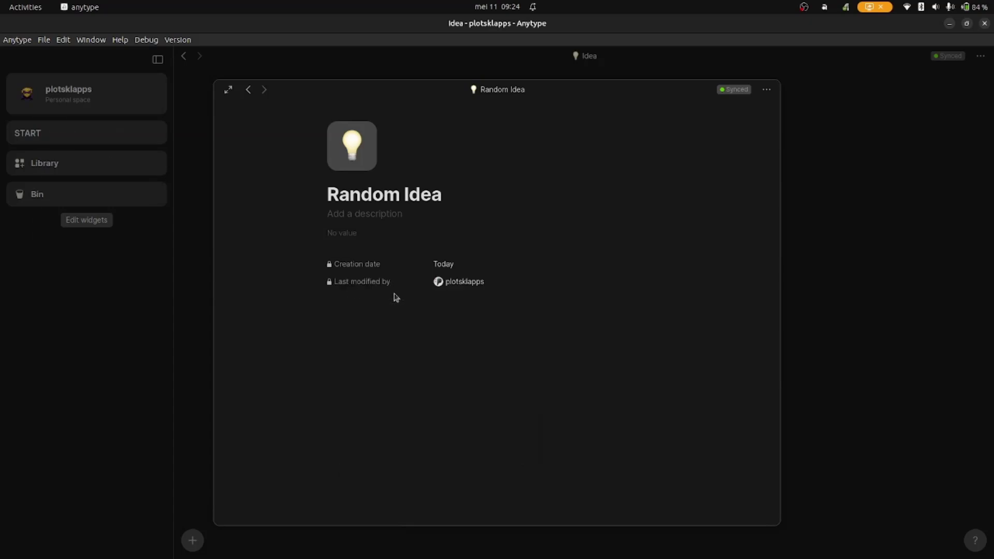
# Step: Add a heading "NOTES" below the relations with a line divider underneath it
pyautogui.click(385, 314)
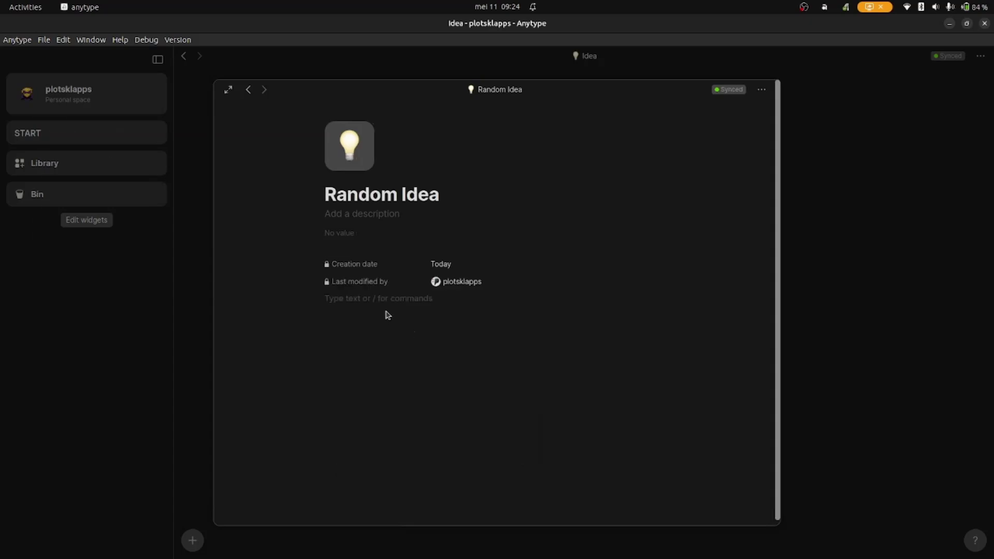
pyautogui.write('NOT')
pyautogui.press('BackSpace')
pyautogui.press('BackSpace')
pyautogui.press('BackSpace')
pyautogui.write('/hea')
pyautogui.press('Return')
pyautogui.write('NOTES')
pyautogui.press('Return')
pyautogui.write('/div')
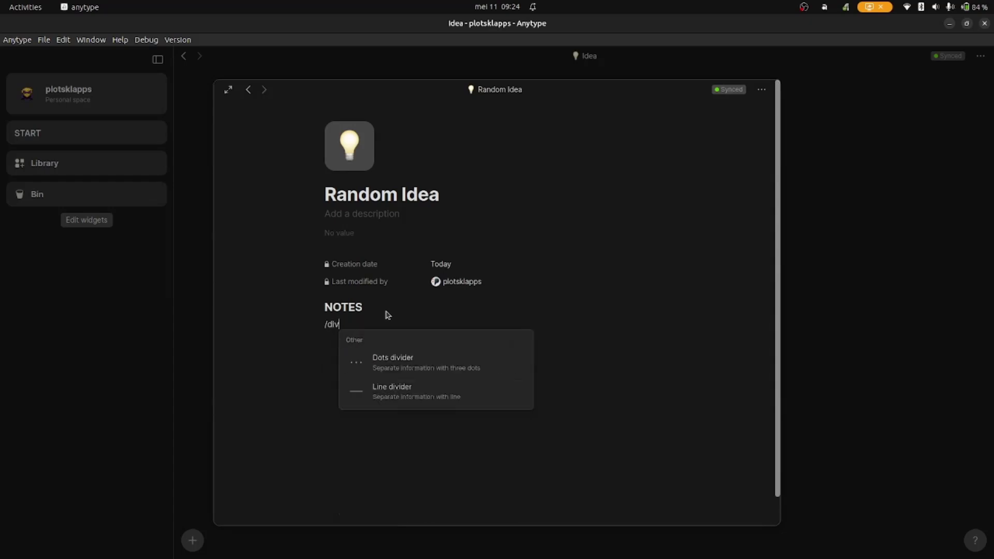
pyautogui.press('Down')
pyautogui.press('Return')
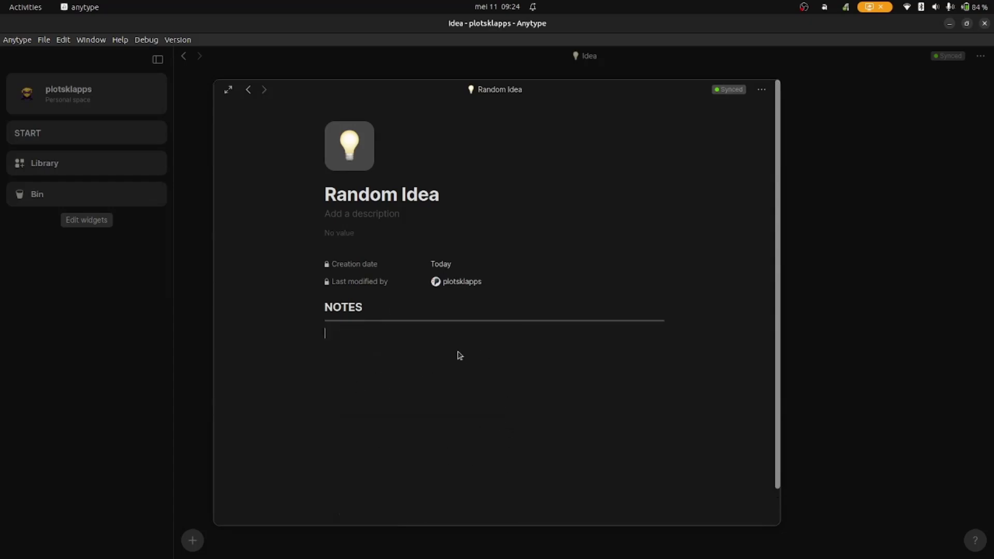
# Step: Open the BRAINFARTS page from the graph and create an Idea object in it titled "Random Note #1"
pyautogui.hotkey('ctrl', 'alt', 'o')
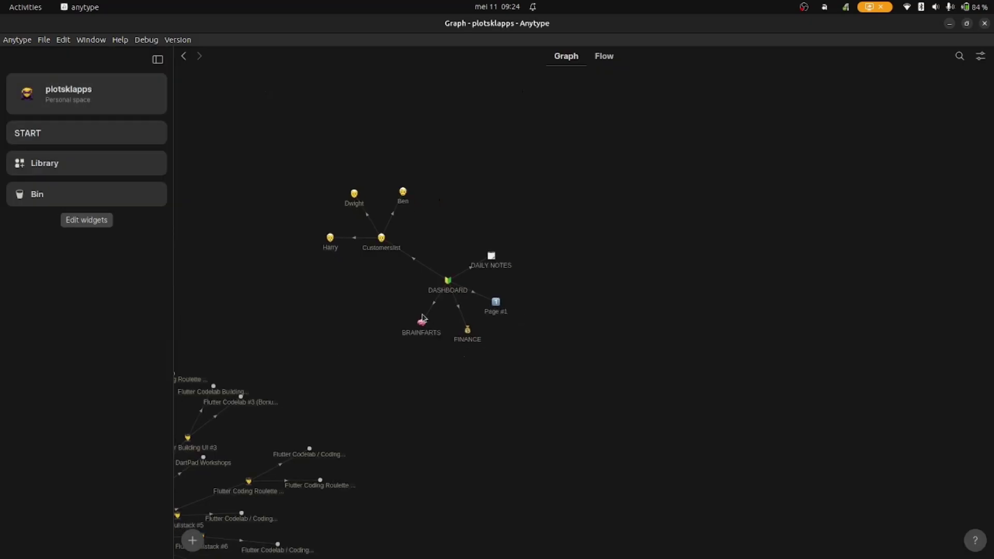
pyautogui.click(422, 321)
pyautogui.click(389, 340)
pyautogui.write('/ide')
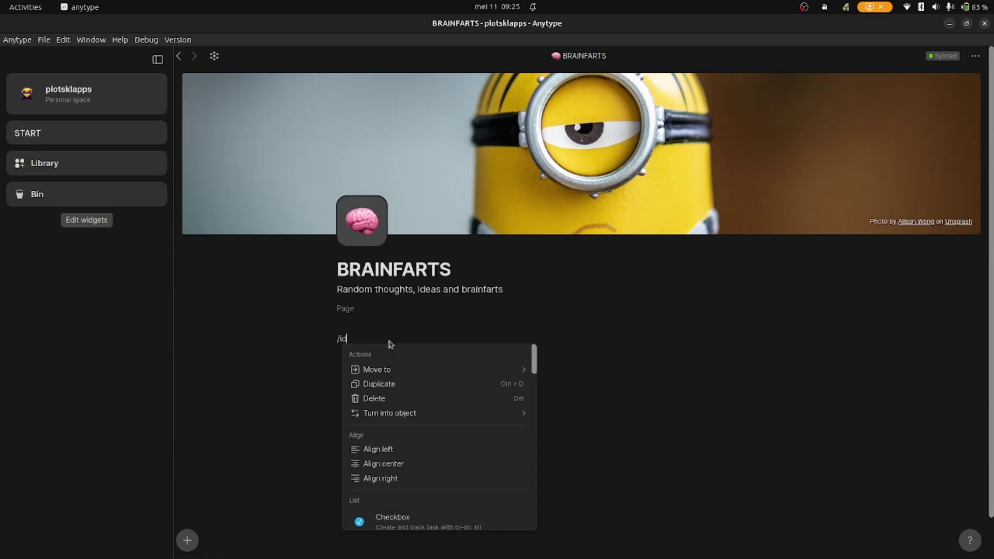
pyautogui.press('Return')
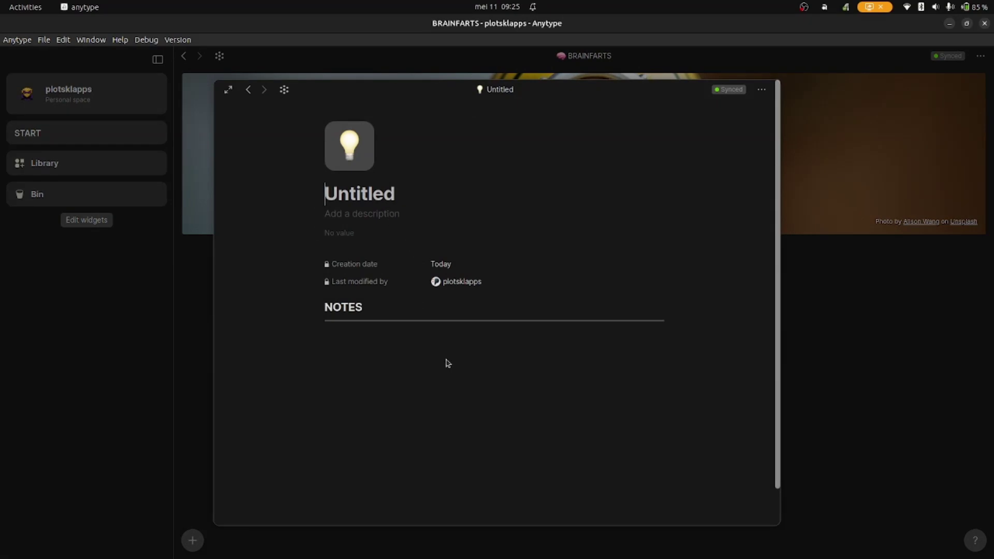
pyautogui.write('Random Note #1')
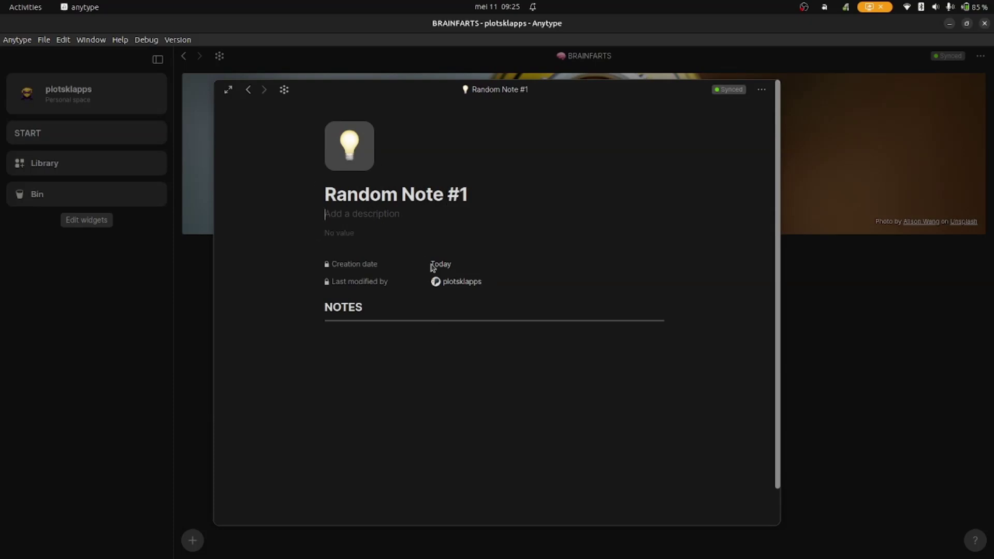
# Step: Create the tag "cookies" and assign it to Random Note #1
pyautogui.click(350, 233)
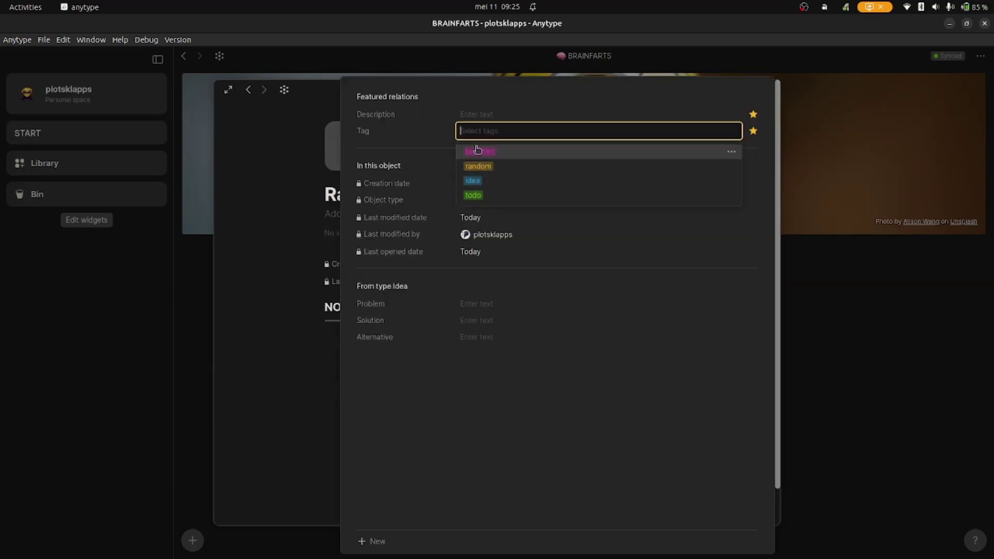
pyautogui.write('cookies')
pyautogui.press('Return')
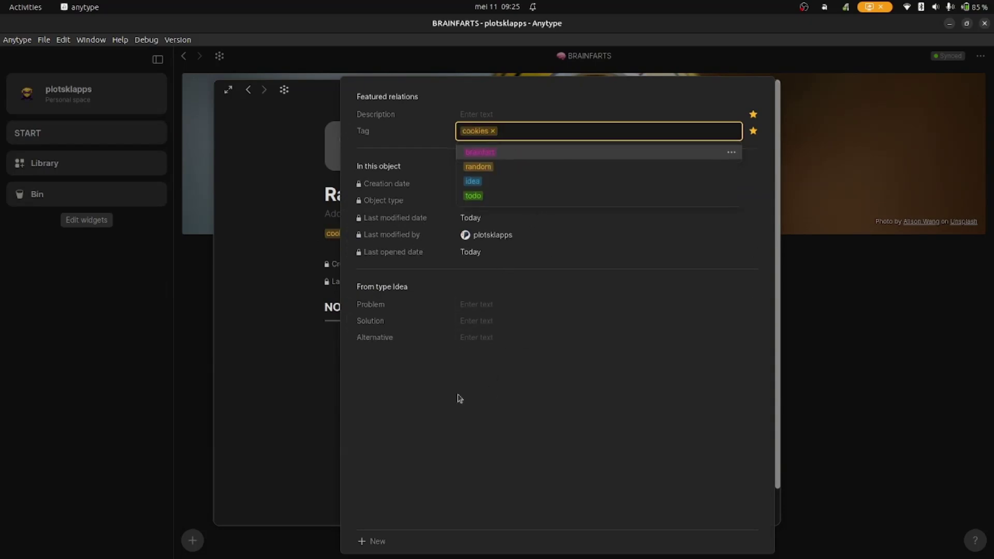
# Step: Write "Cookies are great." and "I love cookies." as separate lines under NOTES in Random Note #1, and close the note
pyautogui.click(307, 431)
pyautogui.write('Cookies are')
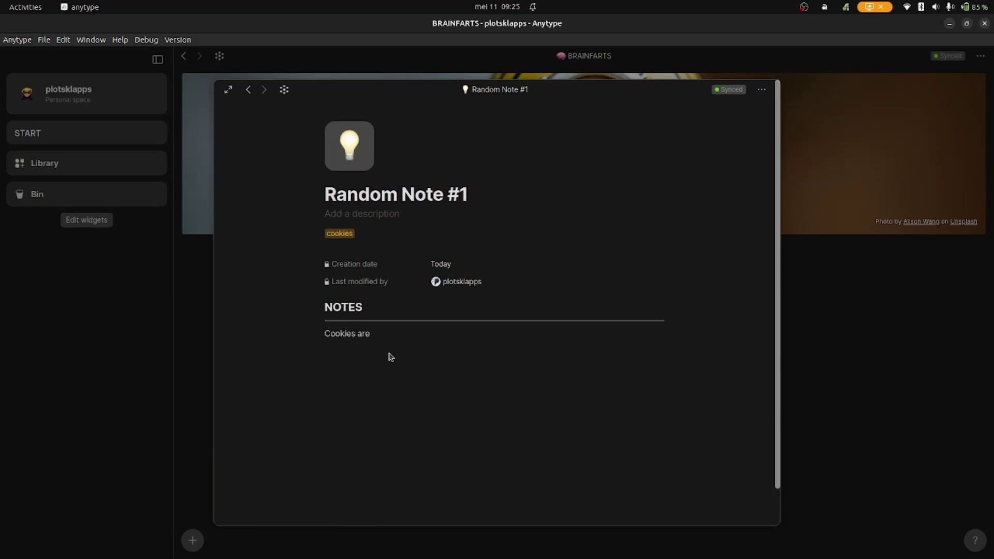
pyautogui.write(' great.')
pyautogui.press('Return')
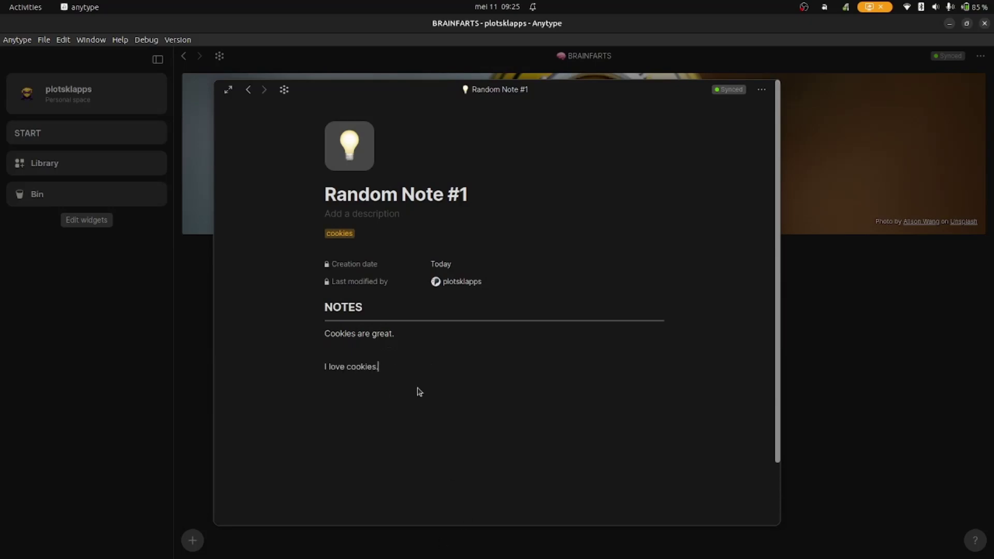
pyautogui.click(851, 385)
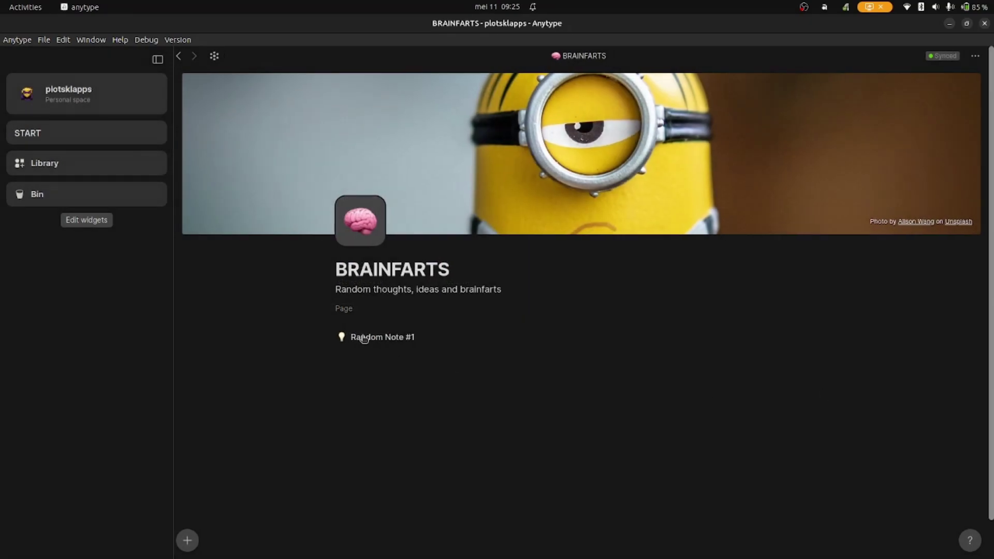
# Step: Create another Idea object on the BRAINFARTS page below Random Note #1, titled "Random Note #2"
pyautogui.click(379, 366)
pyautogui.write('/')
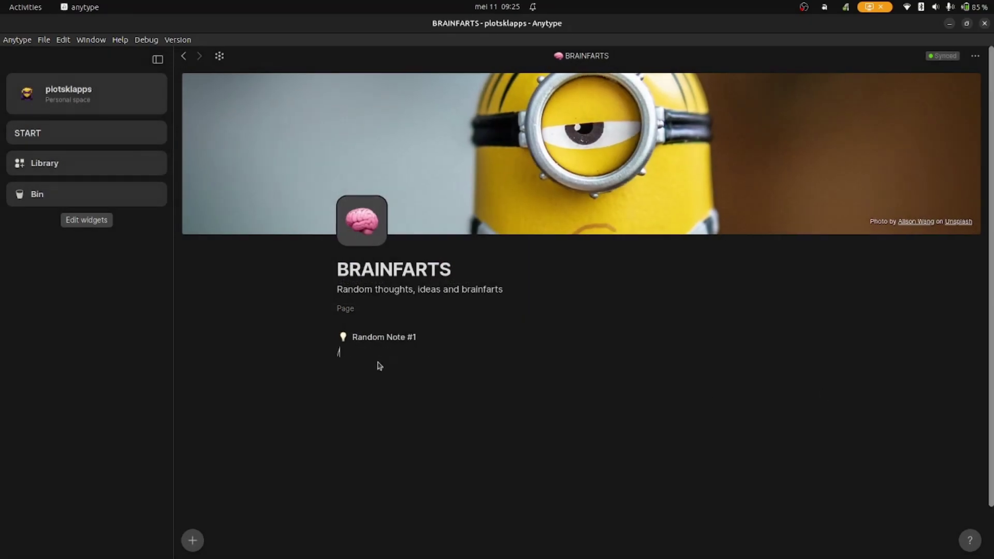
pyautogui.write('idea')
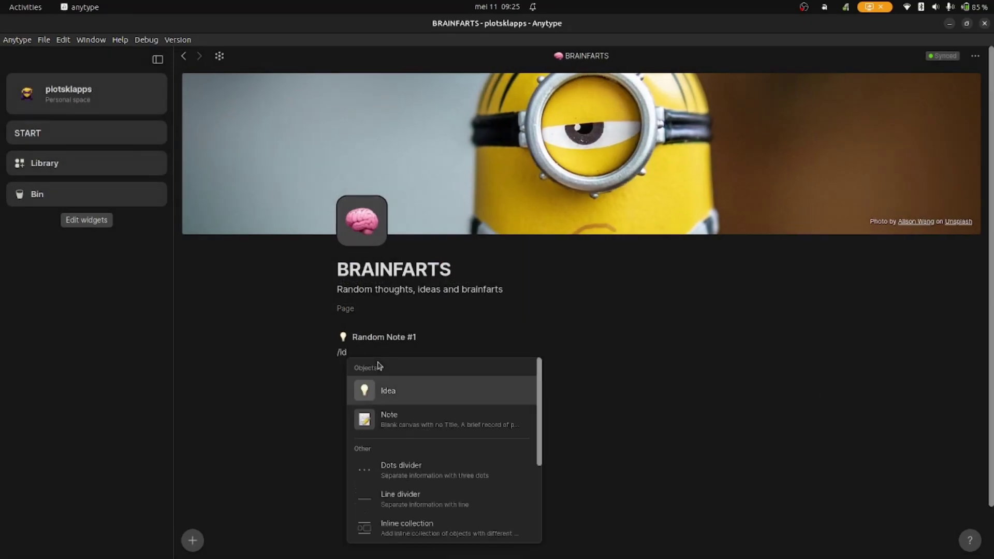
pyautogui.press('Return')
pyautogui.write('Rand')
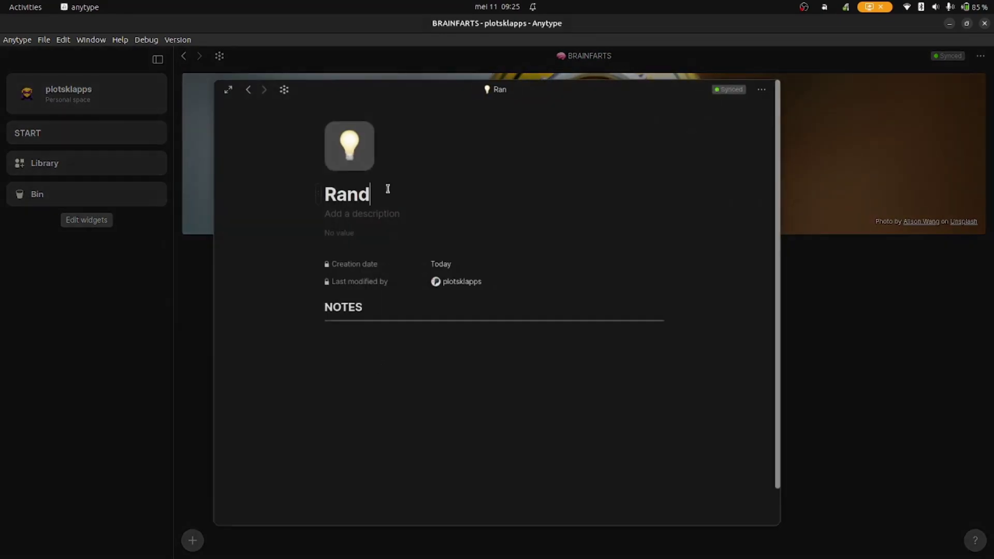
pyautogui.write('om Note #2')
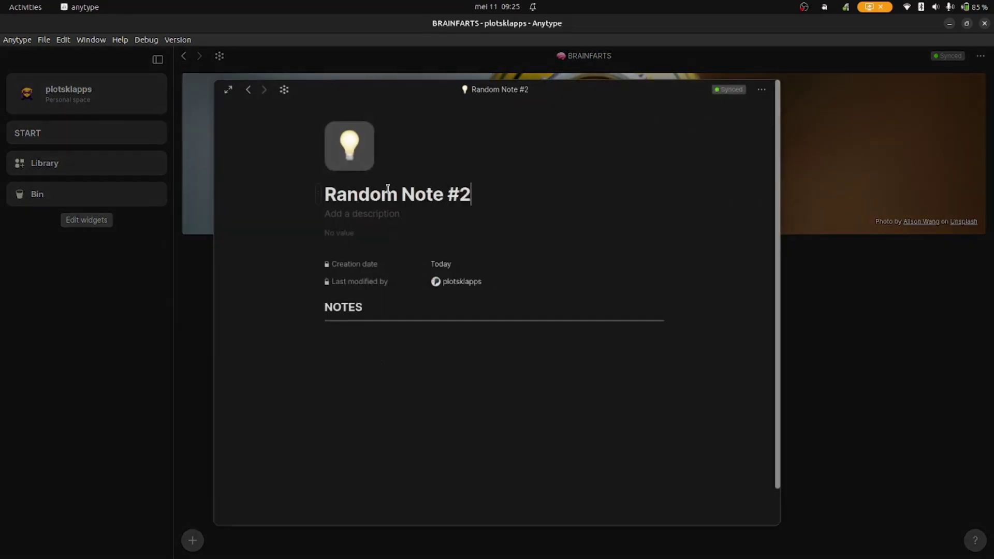
# Step: Create the tag "milk" and assign it to Random Note #2
pyautogui.click(346, 238)
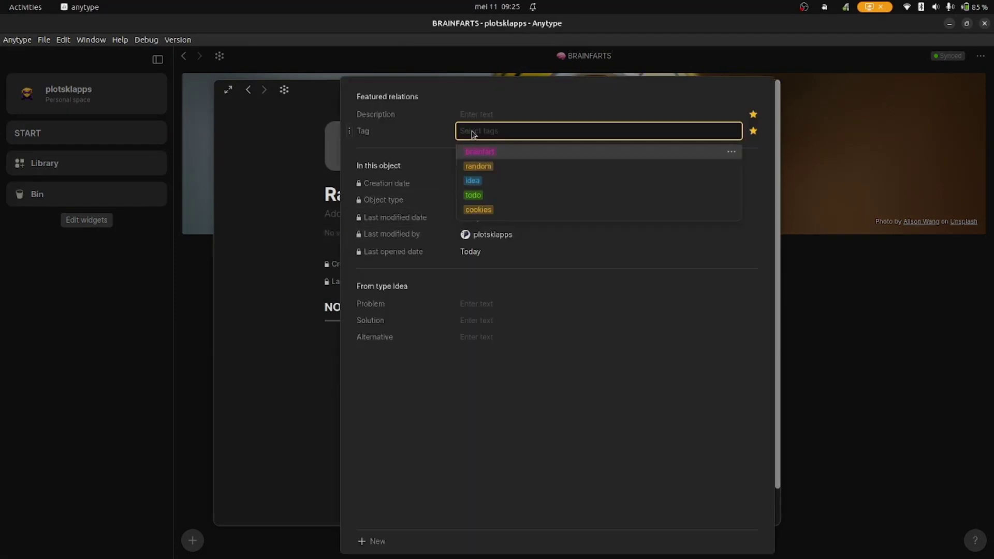
pyautogui.write('Mil')
pyautogui.press('BackSpace')
pyautogui.press('BackSpace')
pyautogui.press('BackSpace')
pyautogui.write('milk')
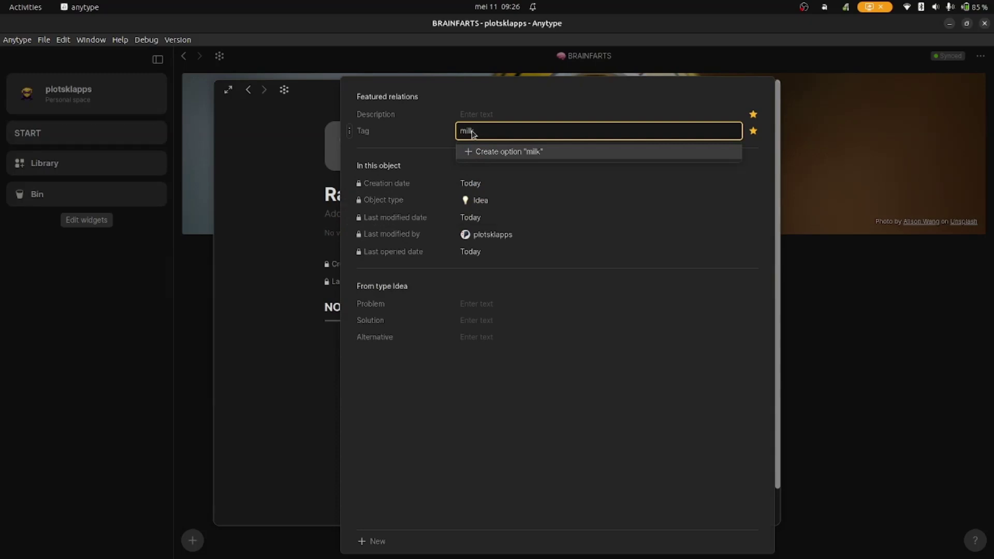
pyautogui.click(532, 152)
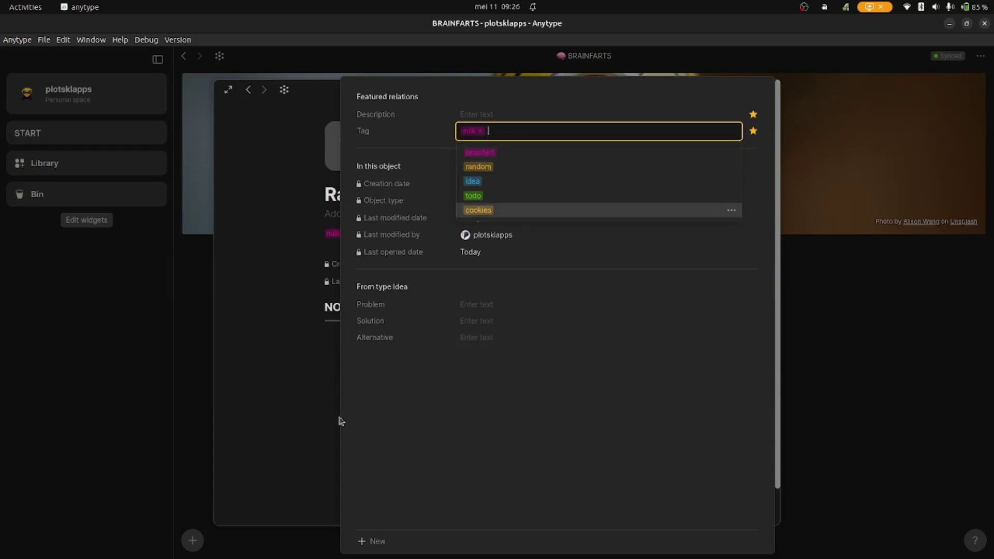
pyautogui.click(318, 418)
# Step: Write "Milk is great." and "Milk goes great with cookies." under NOTES in Random Note #2, and close the note
pyautogui.click(379, 347)
pyautogui.write('M')
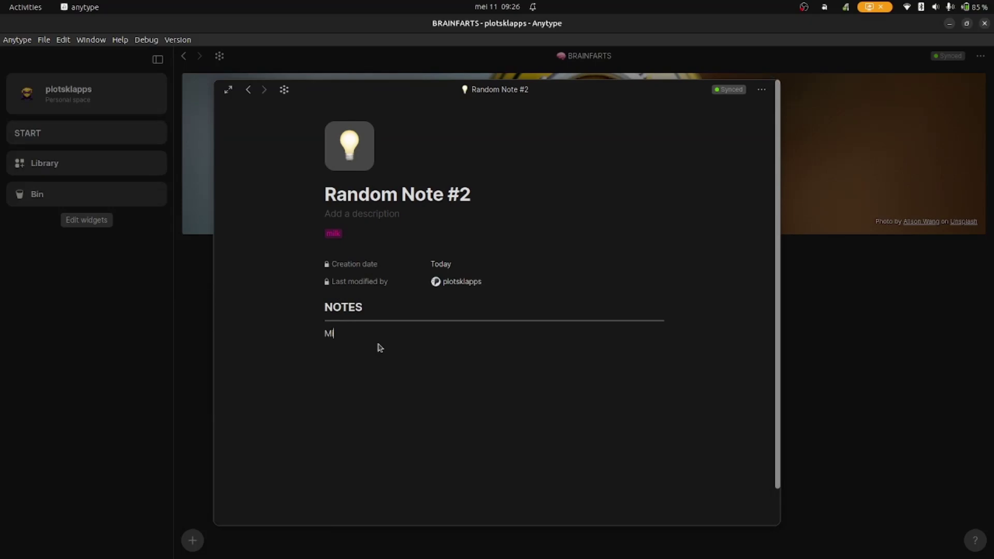
pyautogui.write('ilk Is great.')
pyautogui.press('Return')
pyautogui.write('Milk goes great with cookies.')
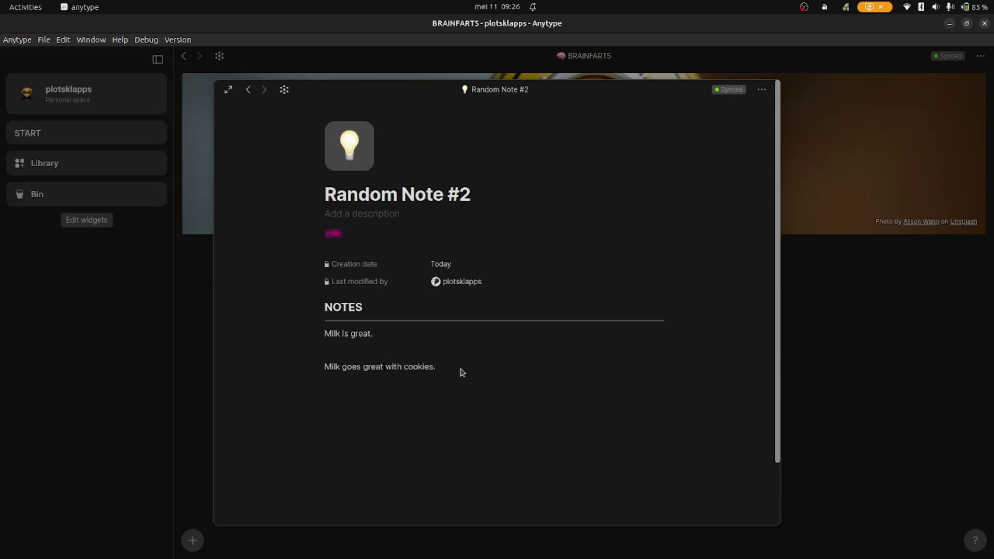
pyautogui.click(823, 372)
# Step: Create an Idea object on the BRAINFARTS page below Random Note #2, titled "Baby Yoda"
pyautogui.click(377, 368)
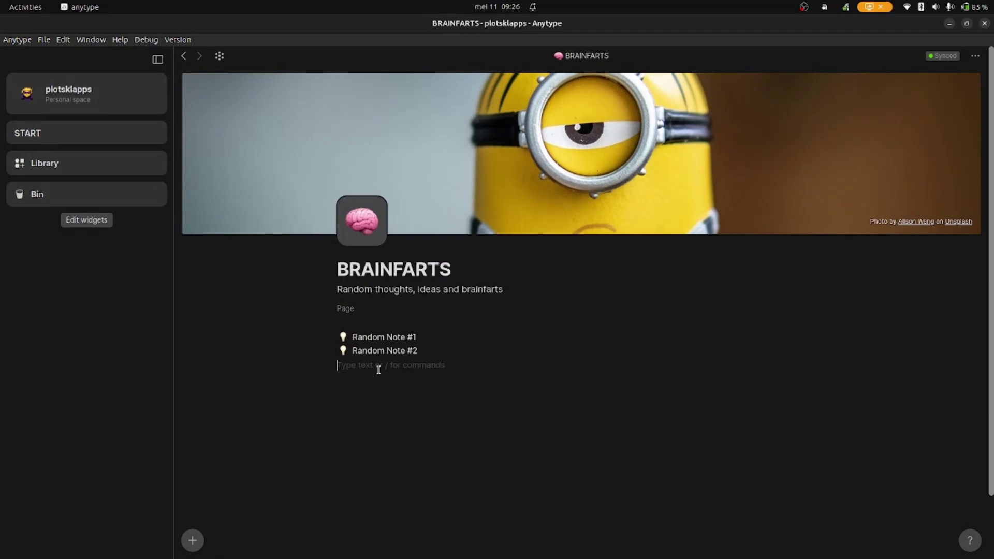
pyautogui.write('/ide')
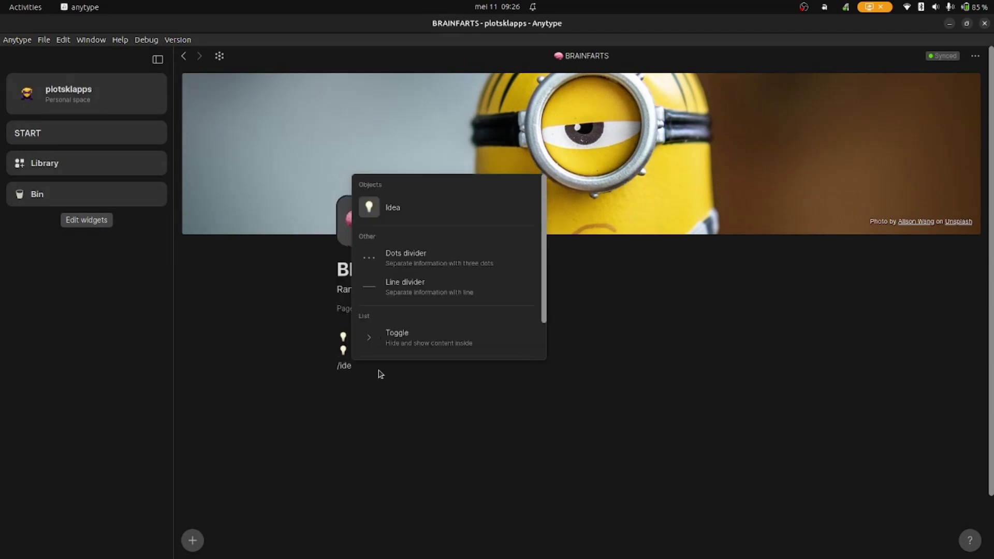
pyautogui.press('Return')
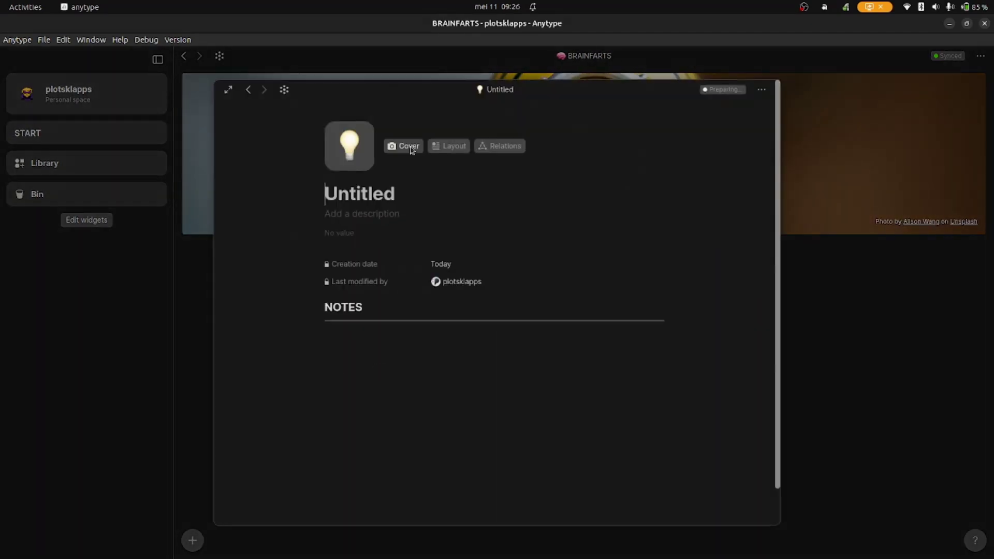
pyautogui.write('Baby Yoda')
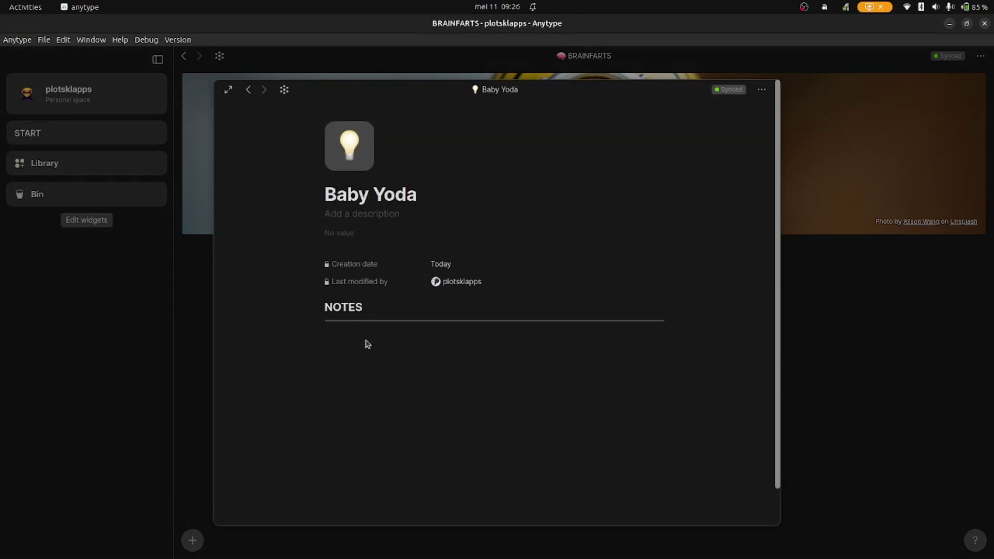
# Step: Write "Baby Yoda in Baking Soda. That rhymes." under NOTES in the Baby Yoda note
pyautogui.click(383, 347)
pyautogui.write('/')
pyautogui.press('BackSpace')
pyautogui.write('B')
pyautogui.write('mes.')
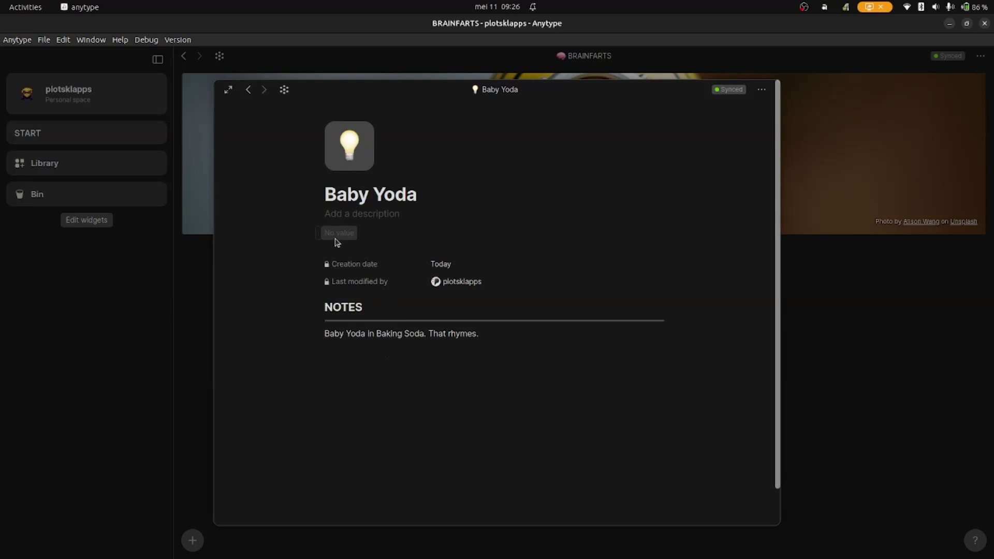
# Step: Create the tag "rhyme" and assign it to the Baby Yoda note
pyautogui.click(356, 234)
pyautogui.write('hyme')
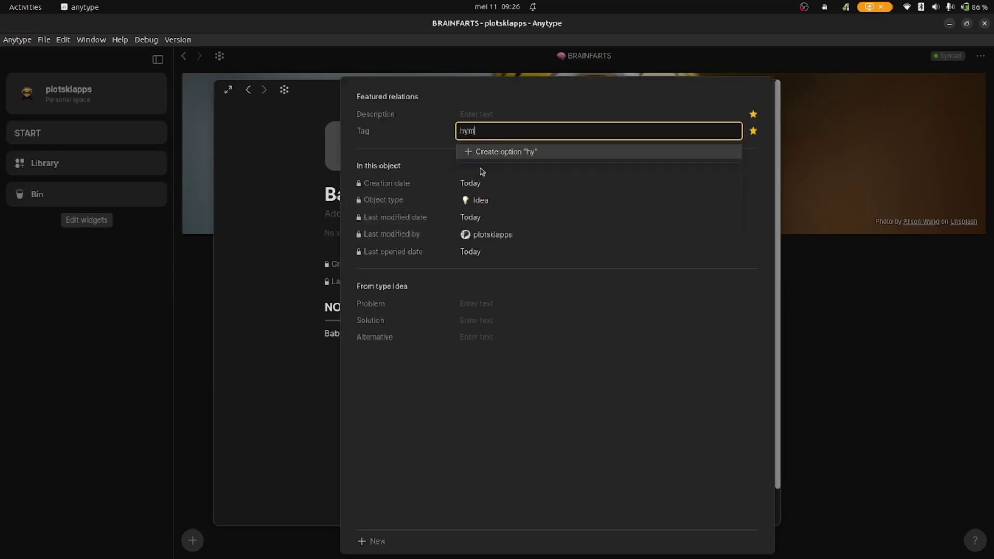
pyautogui.press('BackSpace')
pyautogui.press('BackSpace')
pyautogui.press('BackSpace')
pyautogui.write('rhyme')
pyautogui.click(497, 151)
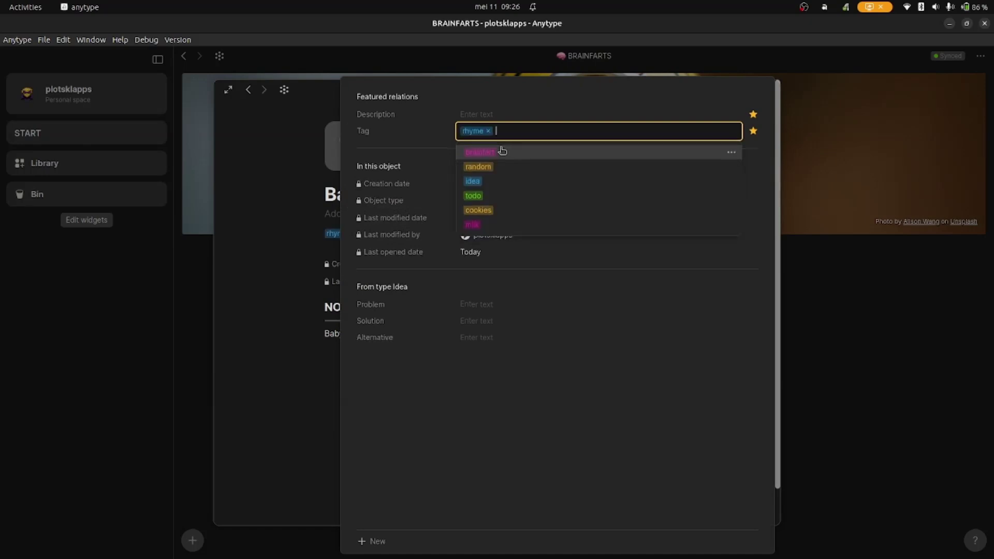
pyautogui.click(274, 371)
# Step: Insert the picture babyyodainbakingsoda.jpeg below the text in the Baby Yoda note, look it over and close the note
pyautogui.click(385, 367)
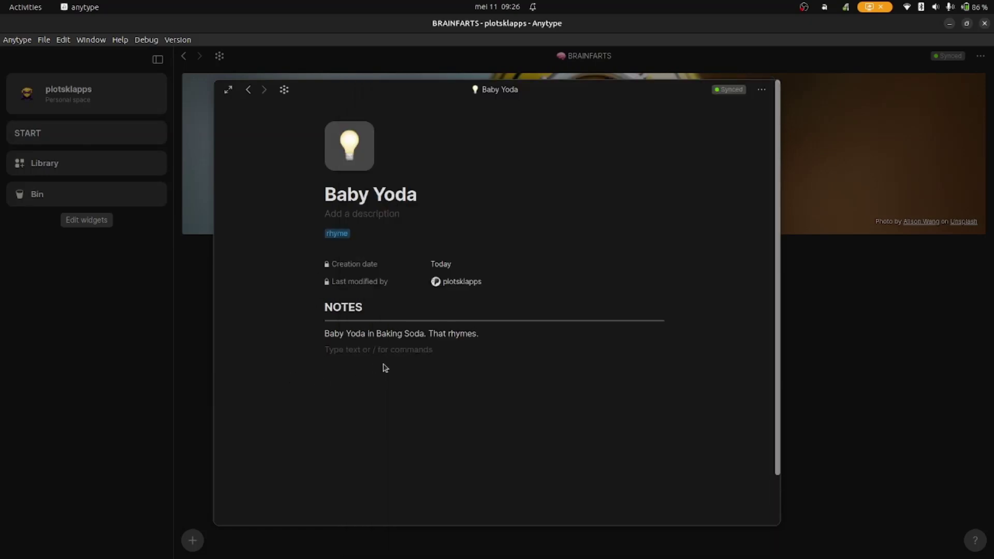
pyautogui.write('/pic')
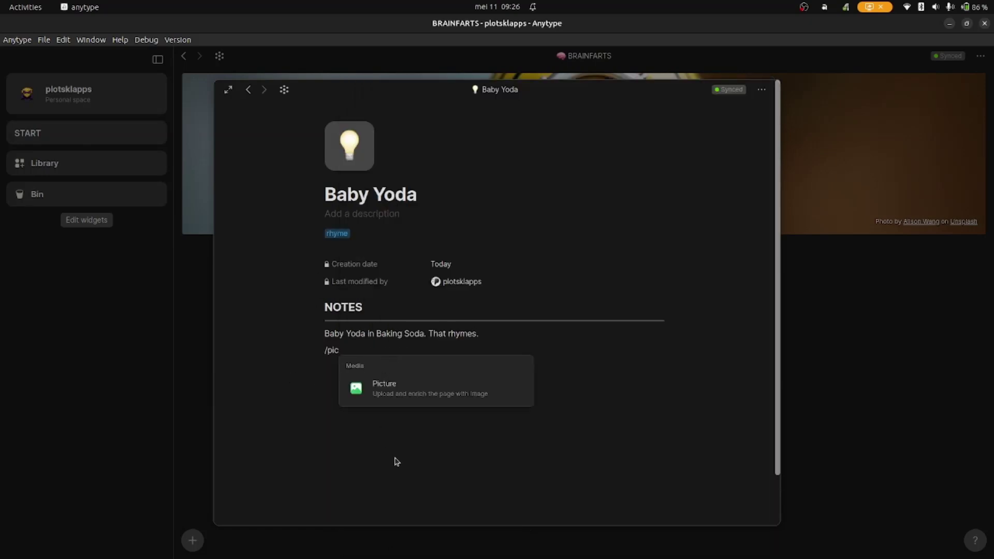
pyautogui.click(391, 400)
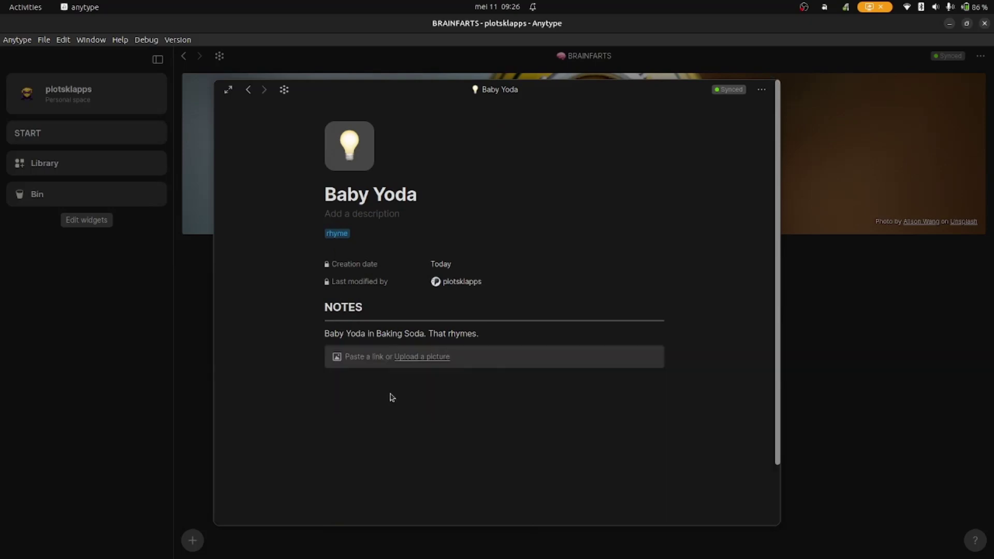
pyautogui.click(409, 362)
pyautogui.click(428, 41)
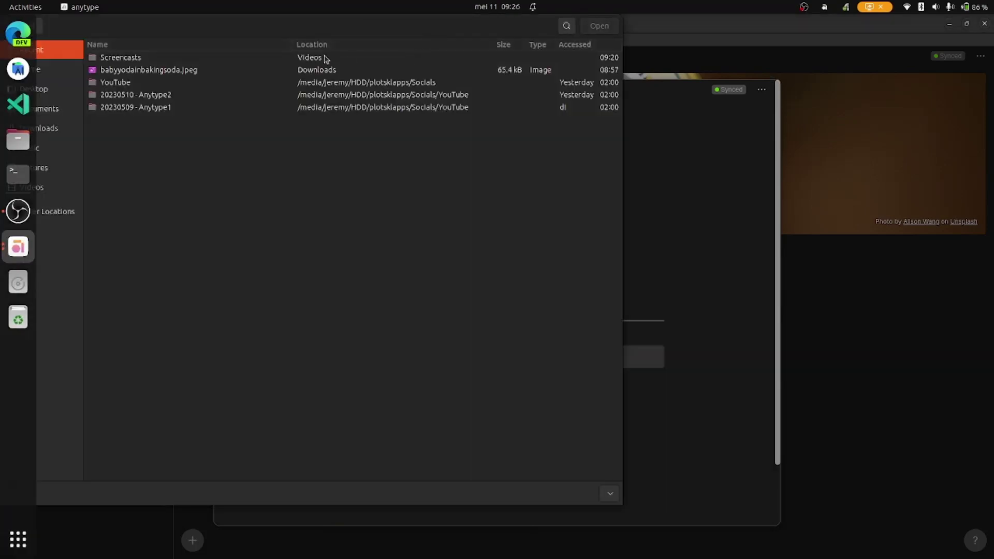
pyautogui.click(165, 69)
pyautogui.click(590, 27)
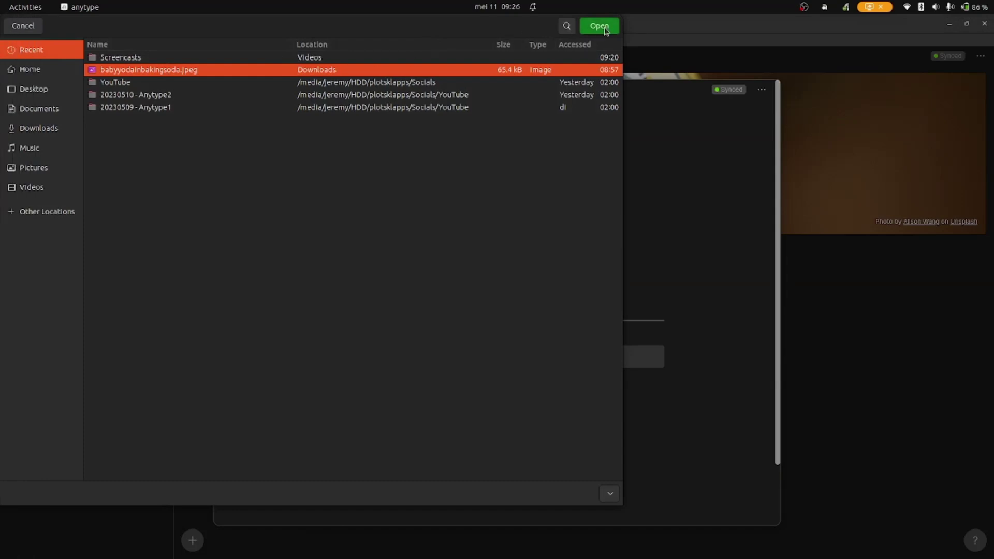
pyautogui.scroll(-3, 418, 421)
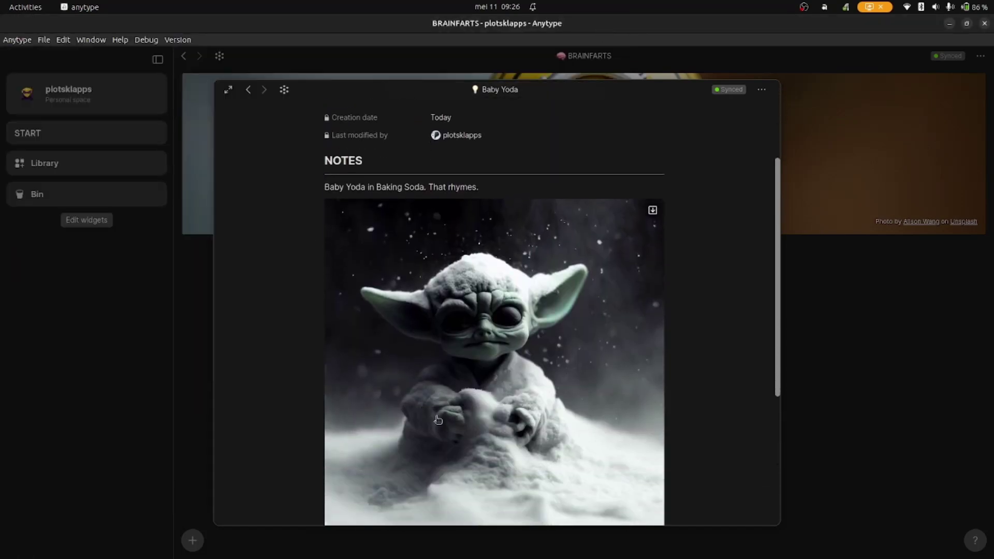
pyautogui.scroll(3, 440, 419)
pyautogui.scroll(-2, 440, 420)
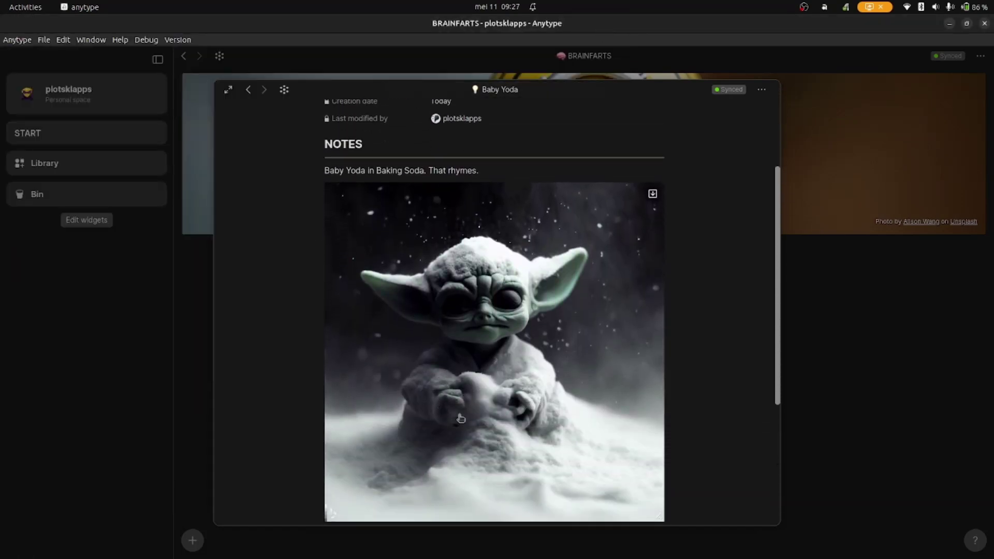
pyautogui.scroll(3, 520, 321)
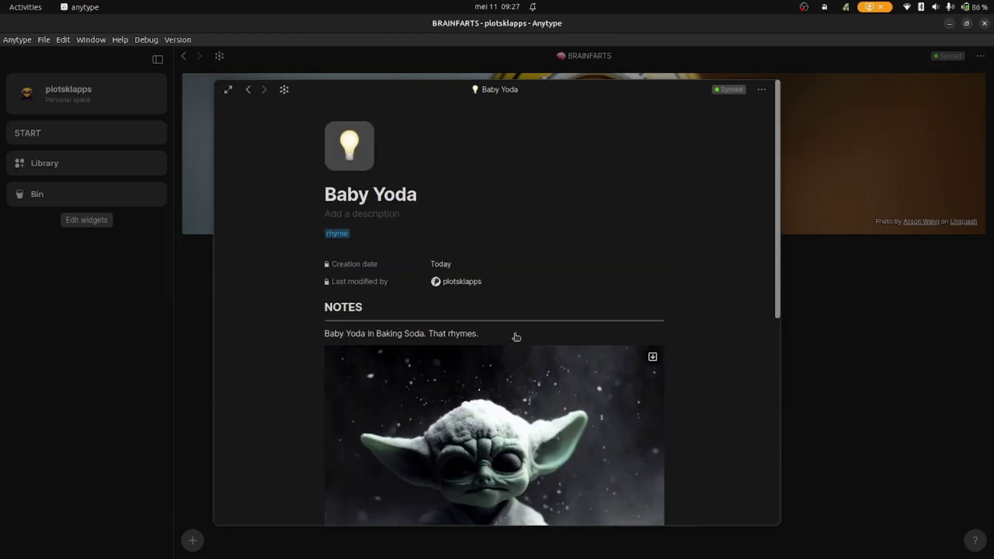
pyautogui.click(826, 371)
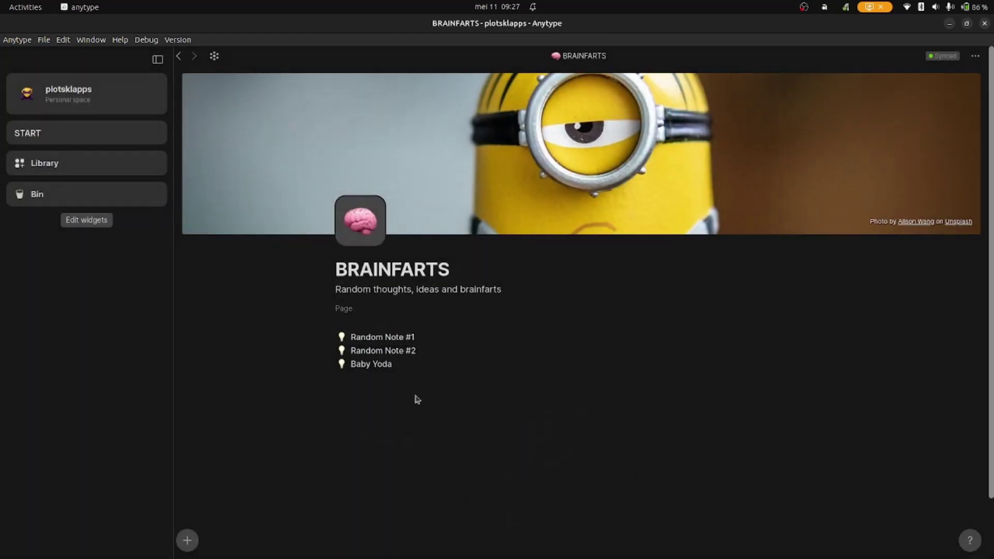
# Step: Add a new inline set below the notes on the BRAINFARTS page that queries objects of type Idea
pyautogui.click(390, 400)
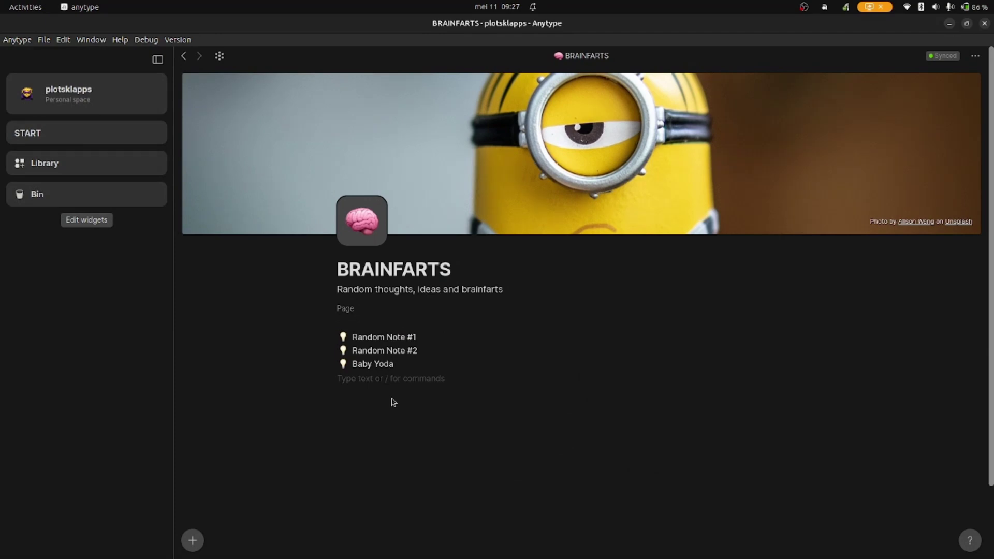
pyautogui.write('/se')
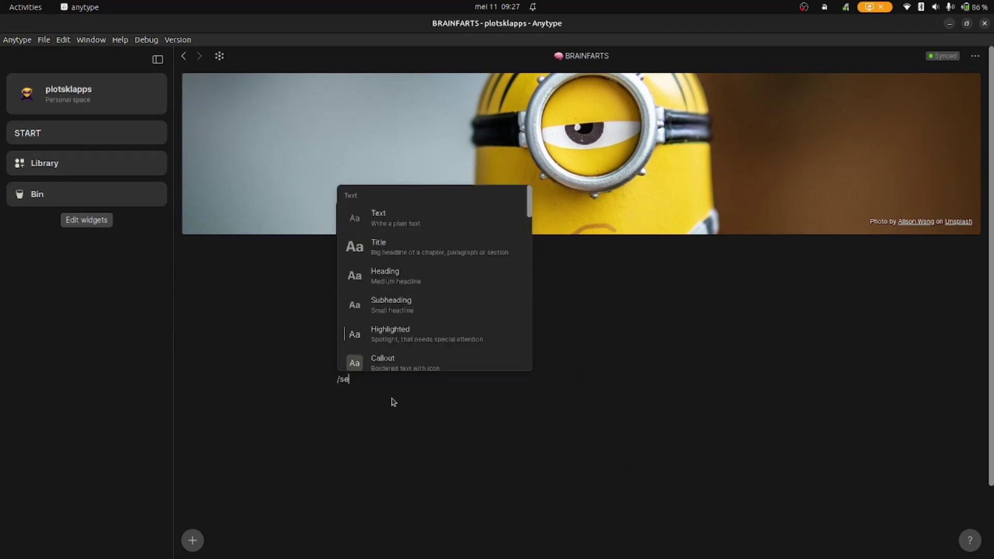
pyautogui.write('t')
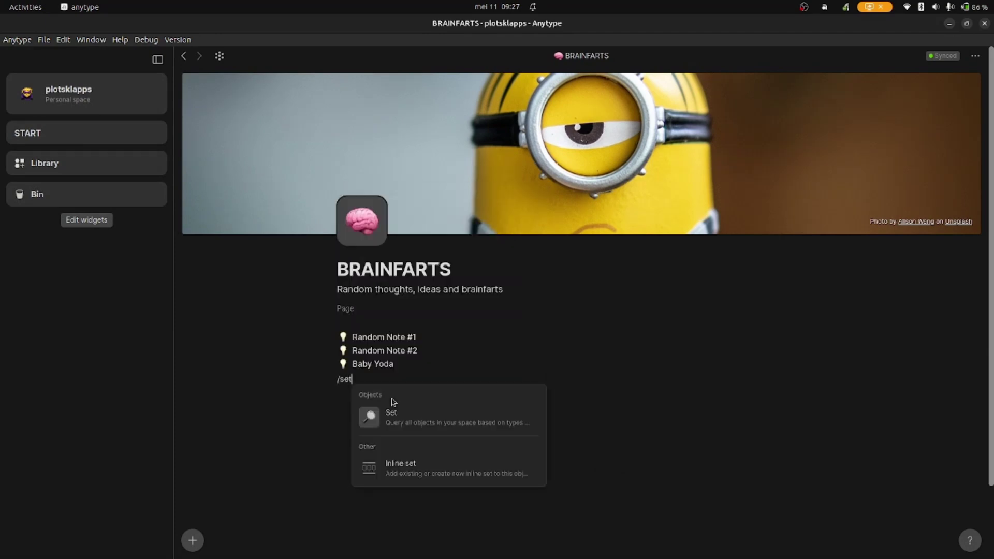
pyautogui.click(419, 469)
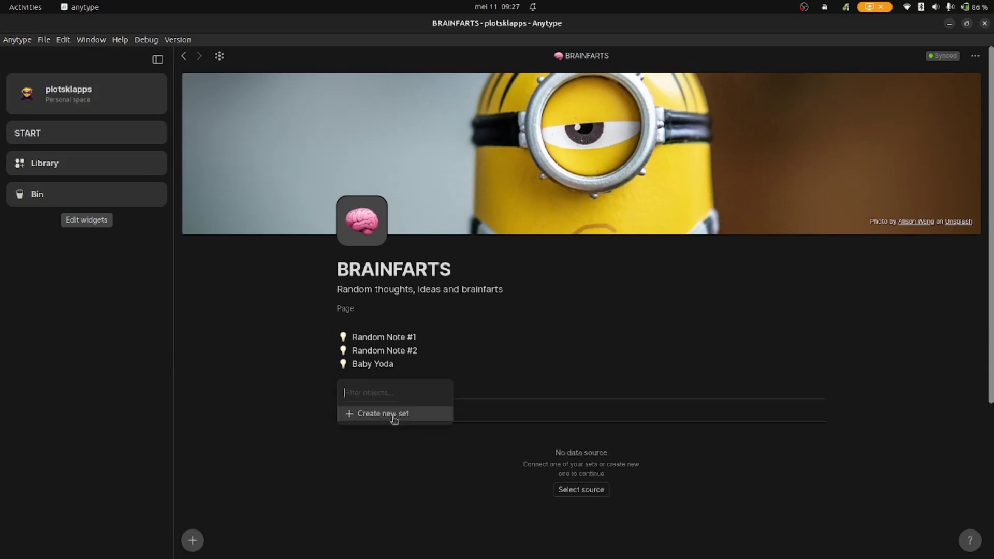
pyautogui.click(393, 417)
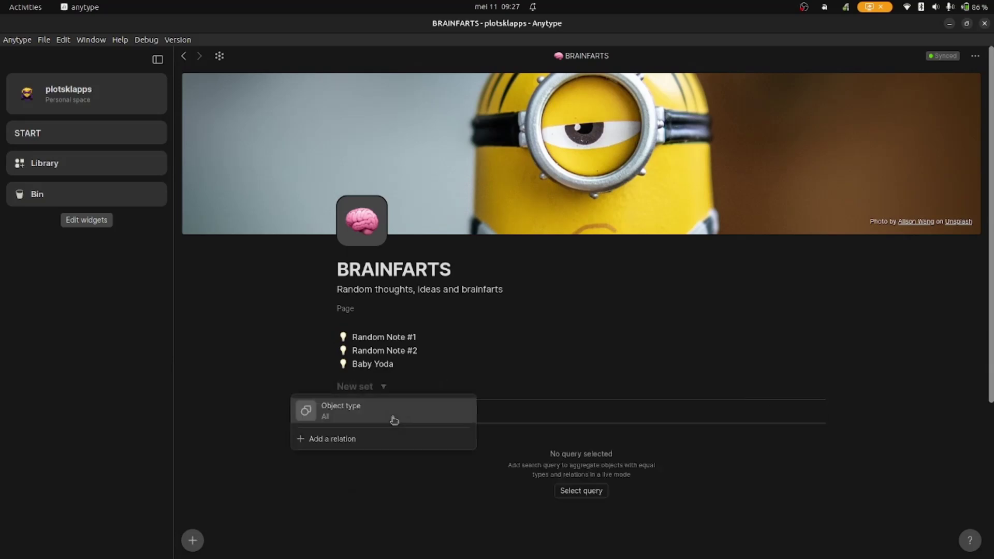
pyautogui.click(350, 417)
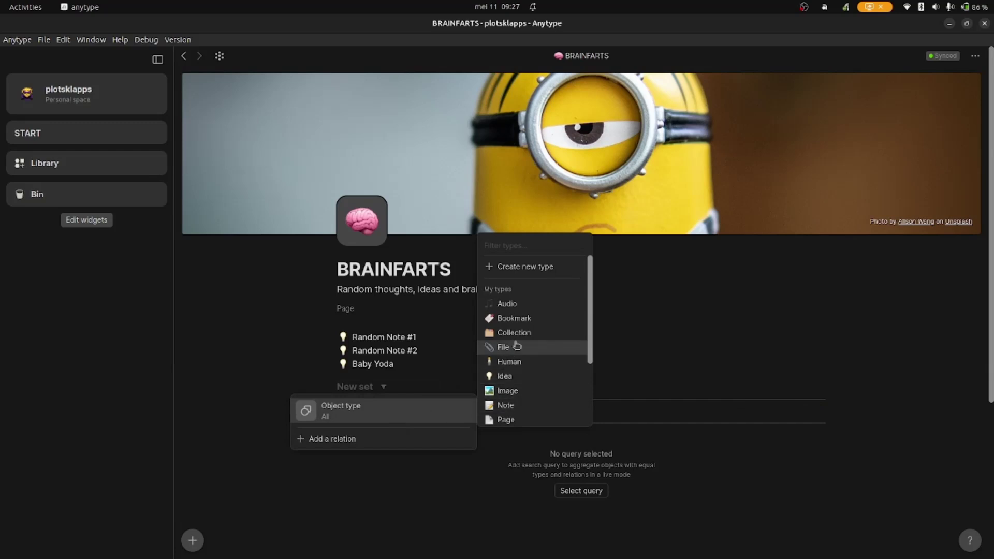
pyautogui.click(525, 382)
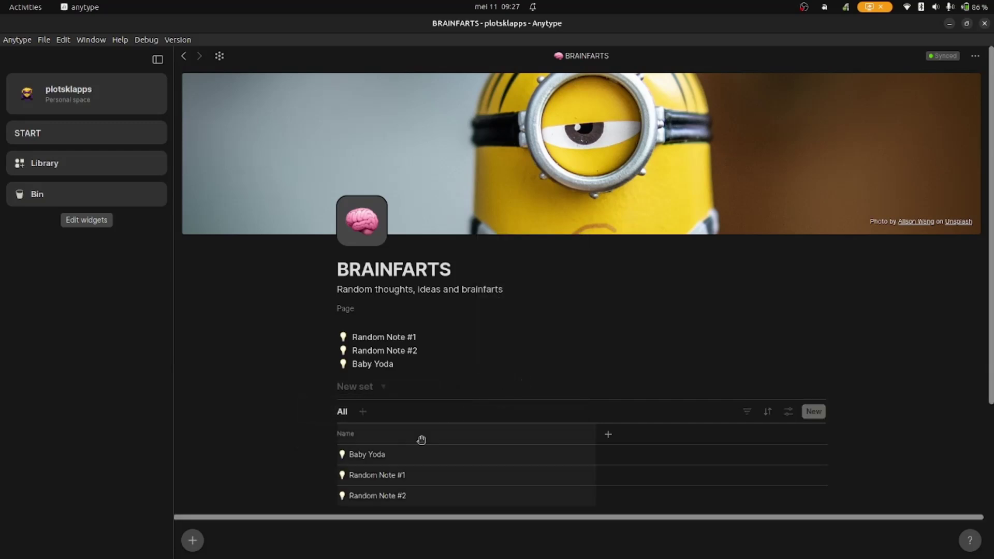
# Step: Move the three note links below the inline set on the BRAINFARTS page and name the set "BRAINFART SET"
pyautogui.scroll(-3, 390, 481)
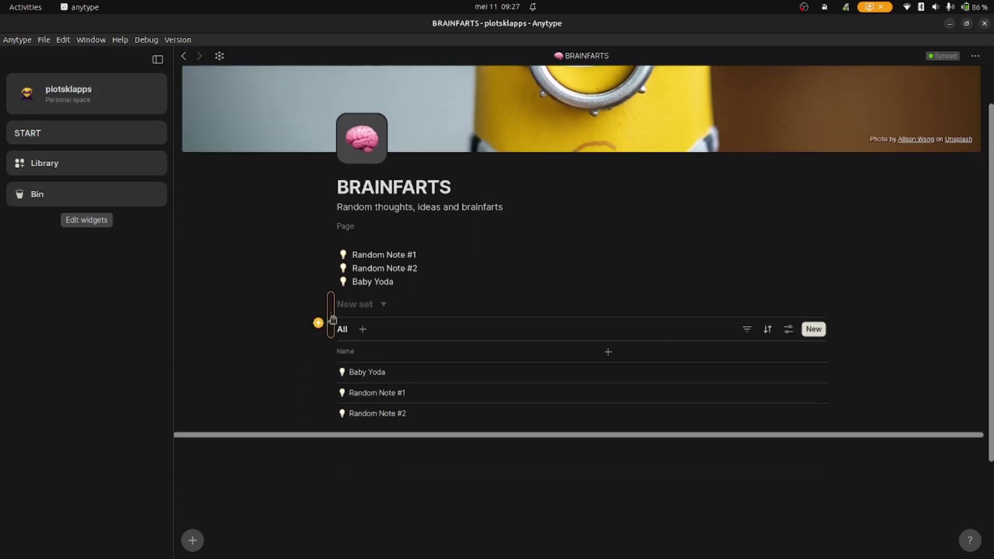
pyautogui.moveTo(855, 285); pyautogui.dragTo(353, 471)
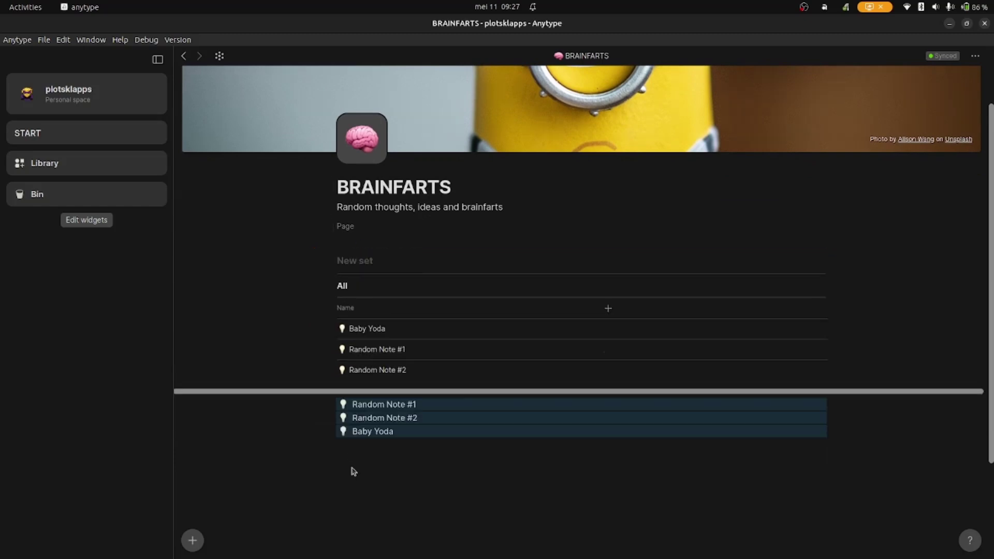
pyautogui.click(360, 261)
pyautogui.click(380, 281)
pyautogui.write('BRAINFART SET')
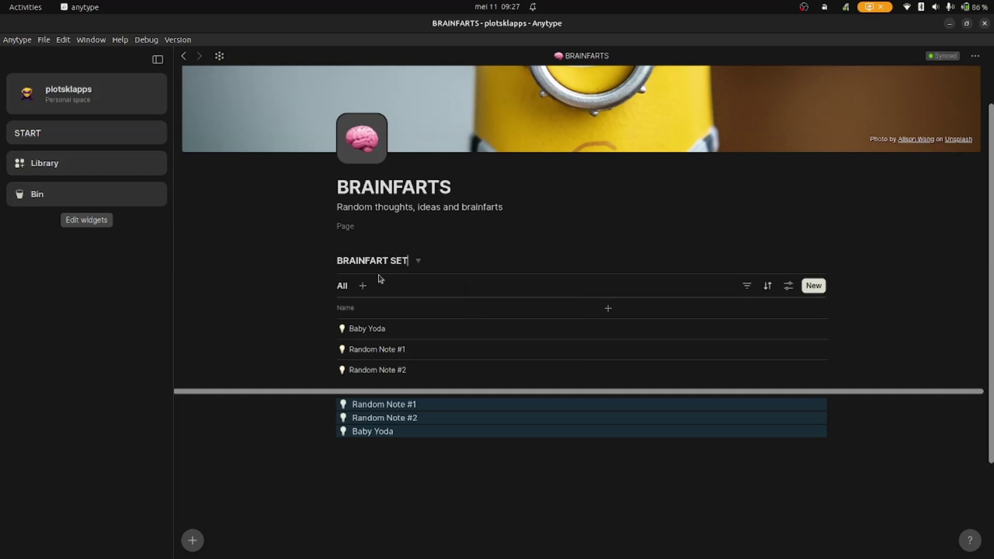
# Step: Show the Tag, Creation date and Last modified by relations as columns in the set and narrow the Name column
pyautogui.click(609, 310)
pyautogui.click(692, 345)
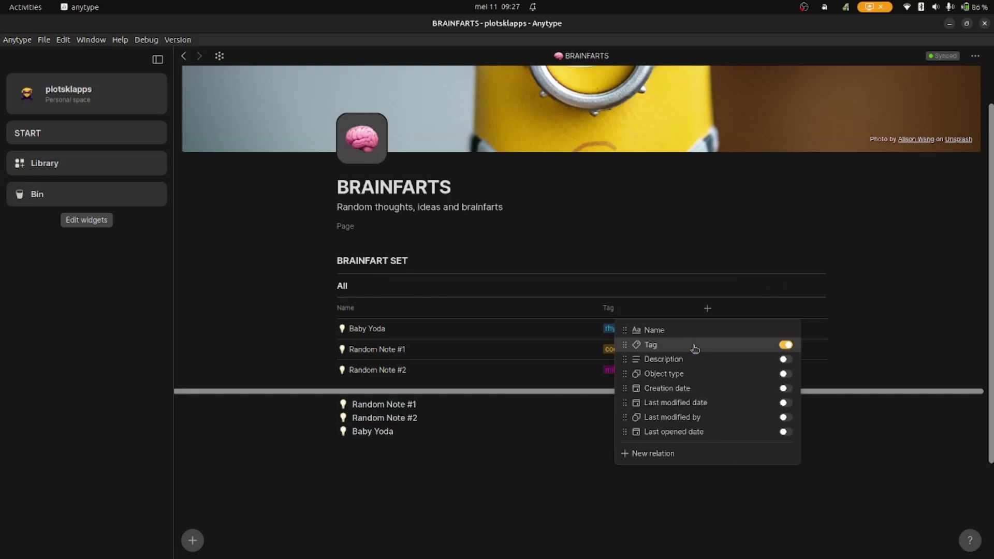
pyautogui.click(786, 388)
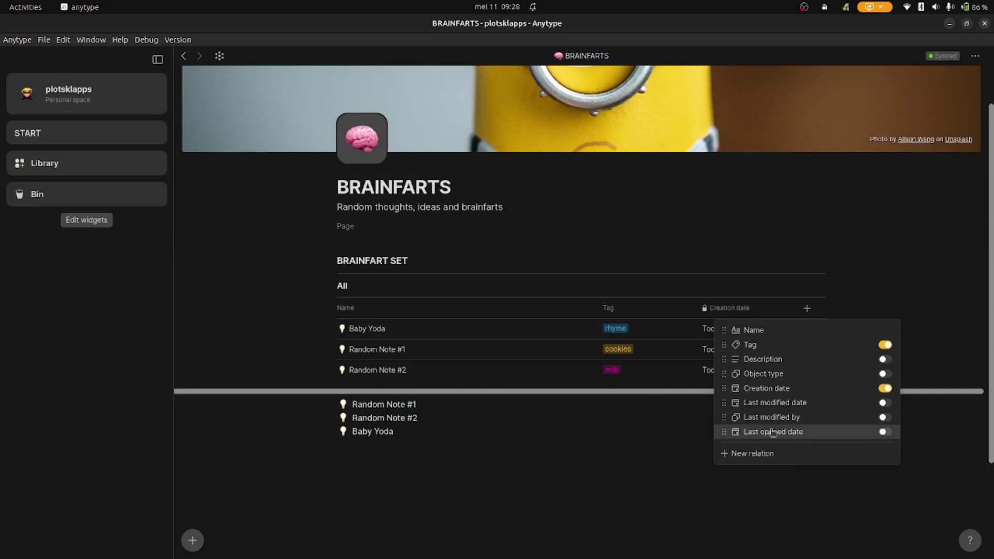
pyautogui.click(883, 417)
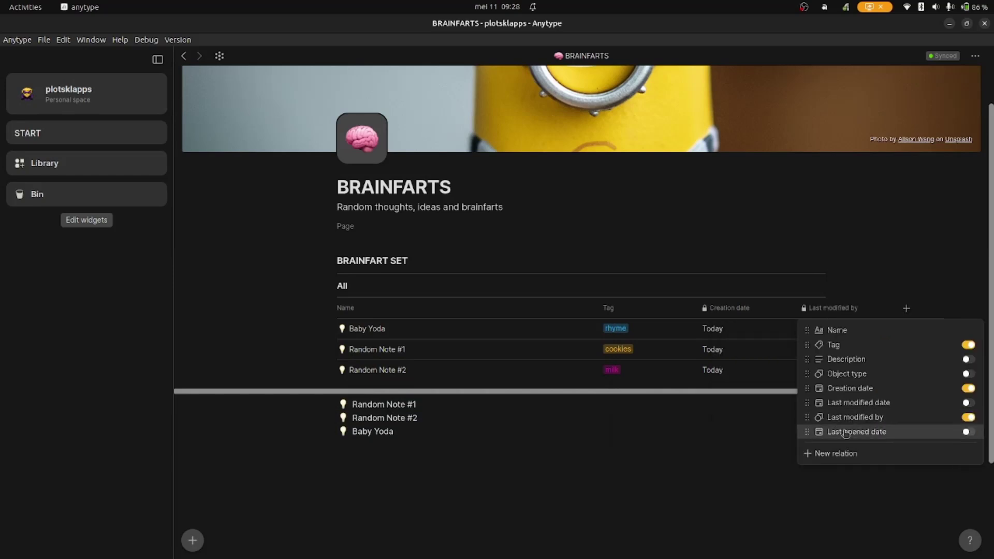
pyautogui.click(597, 325)
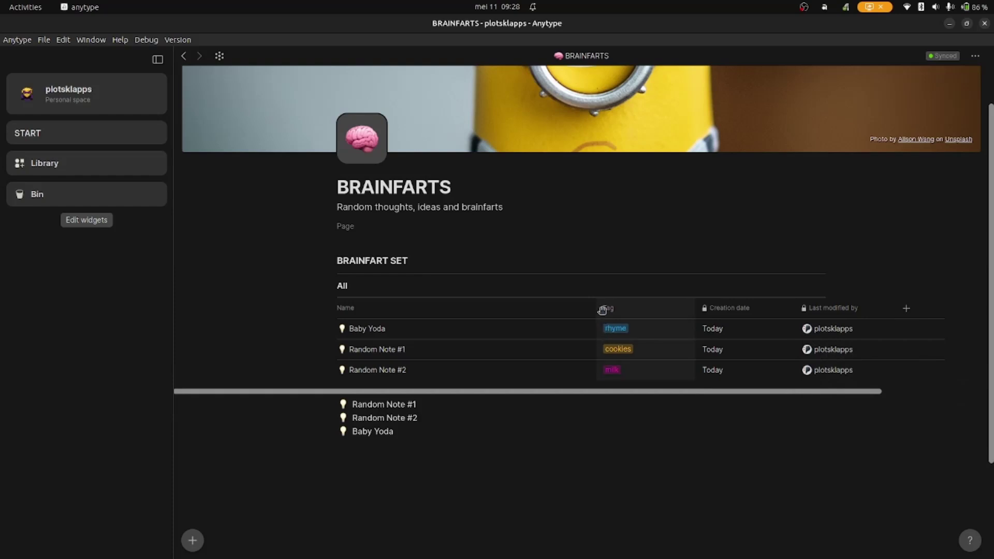
pyautogui.moveTo(598, 309); pyautogui.dragTo(455, 310)
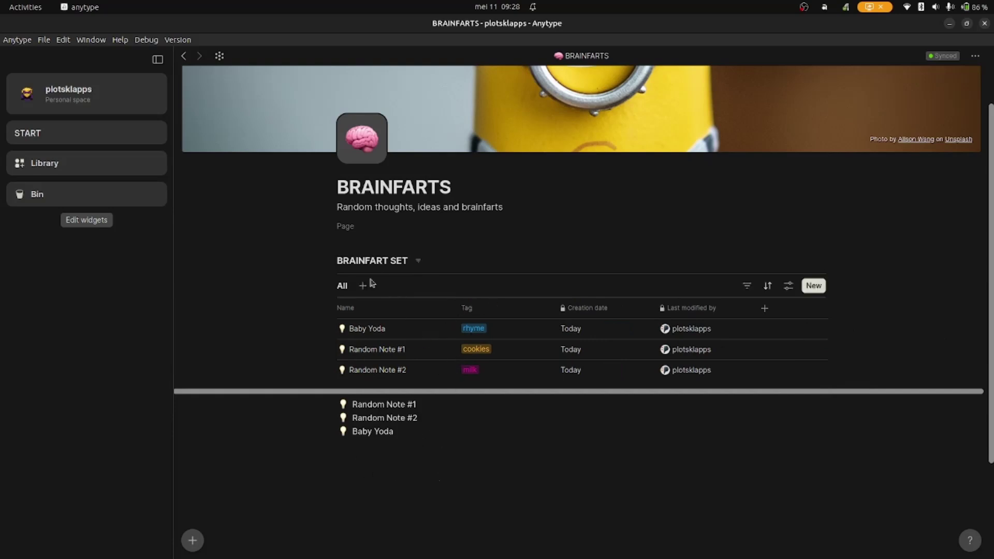
# Step: Add the tag "milk" to Random Note #1 and the tag "cookies" to Random Note #2 within the set
pyautogui.click(509, 351)
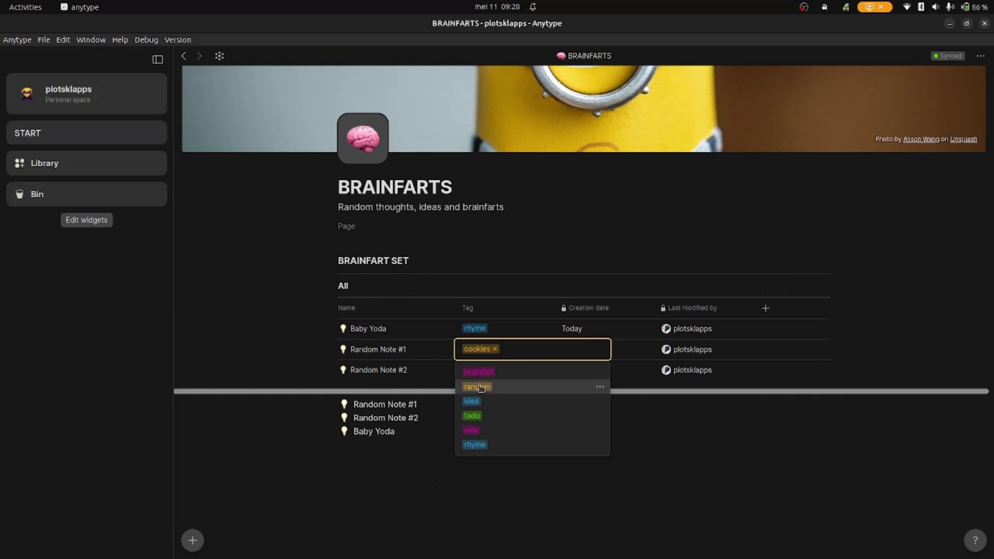
pyautogui.click(475, 430)
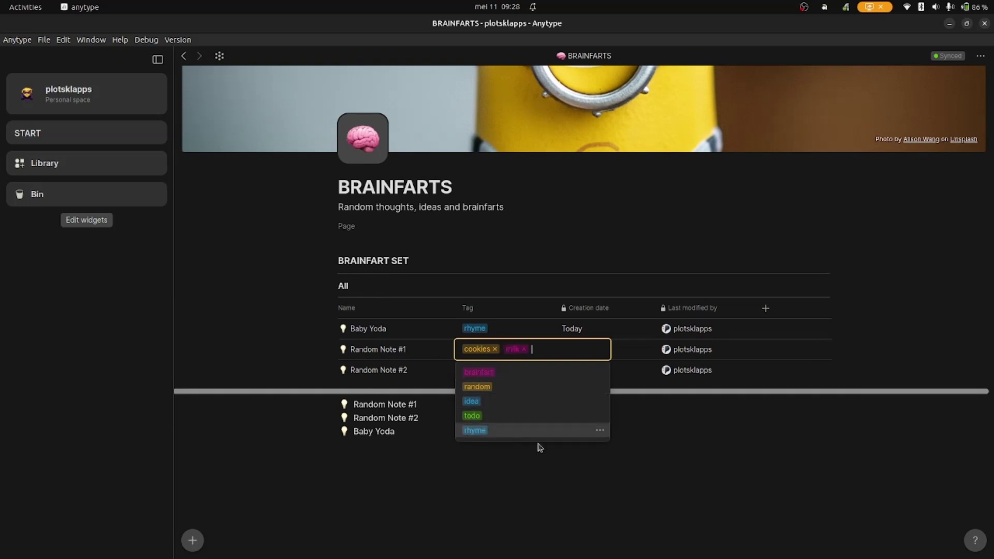
pyautogui.click(563, 483)
pyautogui.click(491, 373)
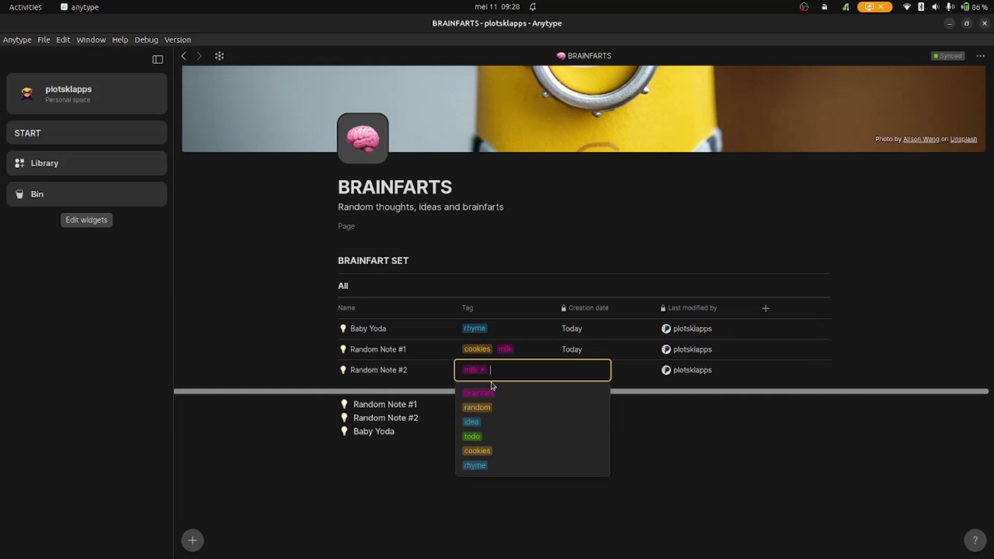
pyautogui.click(479, 451)
pyautogui.click(553, 460)
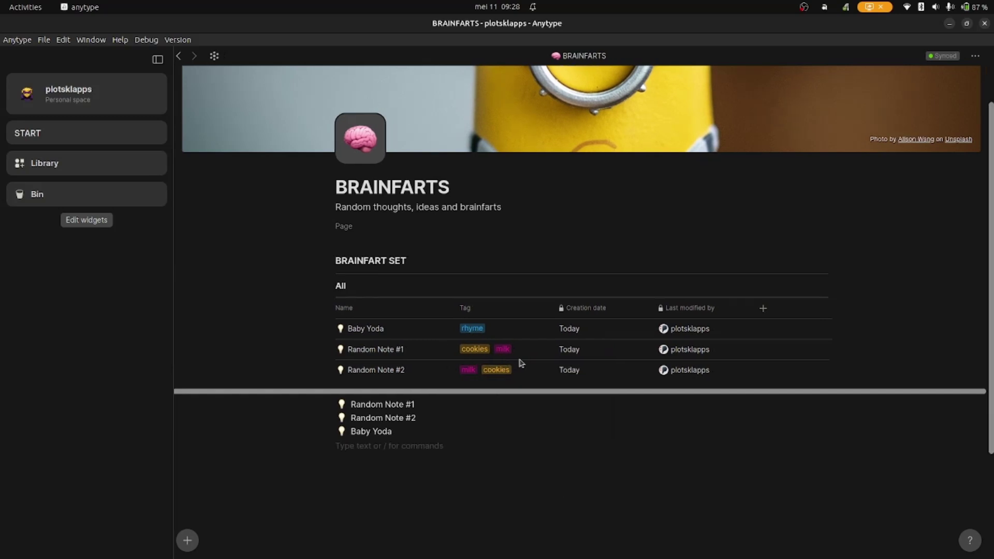
# Step: View the graph of linked objects around DASHBOARD and BRAINFARTS, and return to the BRAINFARTS page
pyautogui.hotkey('ctrl', 'alt', 'o')
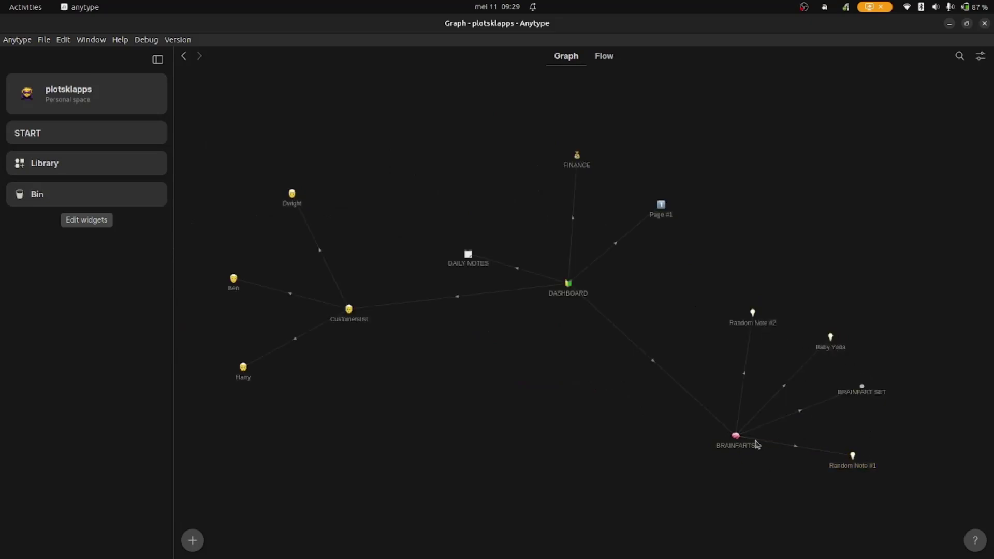
pyautogui.click(568, 285)
pyautogui.click(796, 402)
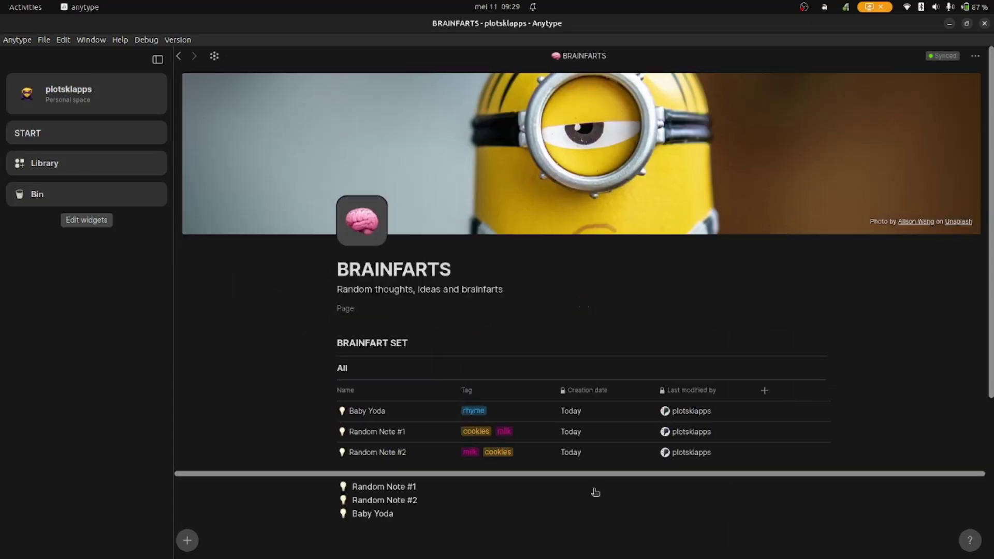
pyautogui.moveTo(595, 491)
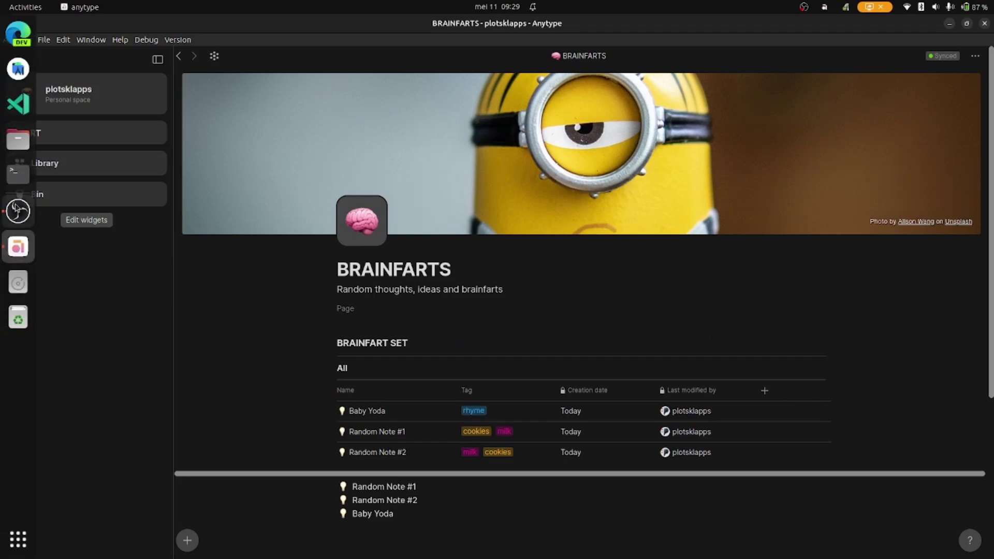